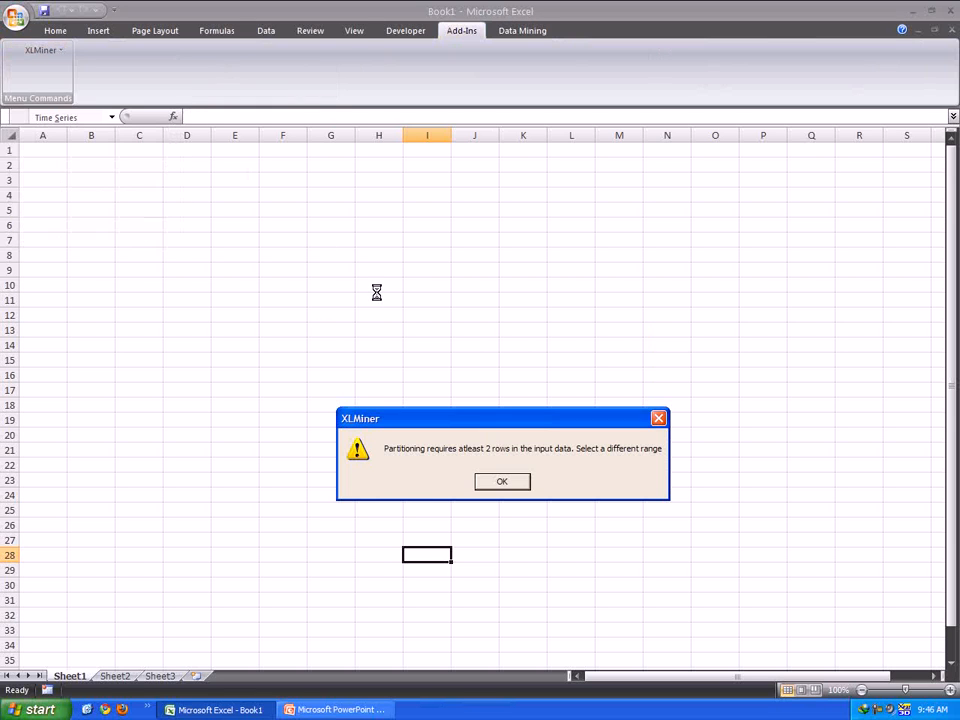
- Dismiss the XLMiner row warning and cancel the Standard Data Partition dialog
{"action": "left_click_drag", "start_coordinate": [450, 424], "coordinate": [422, 291]}
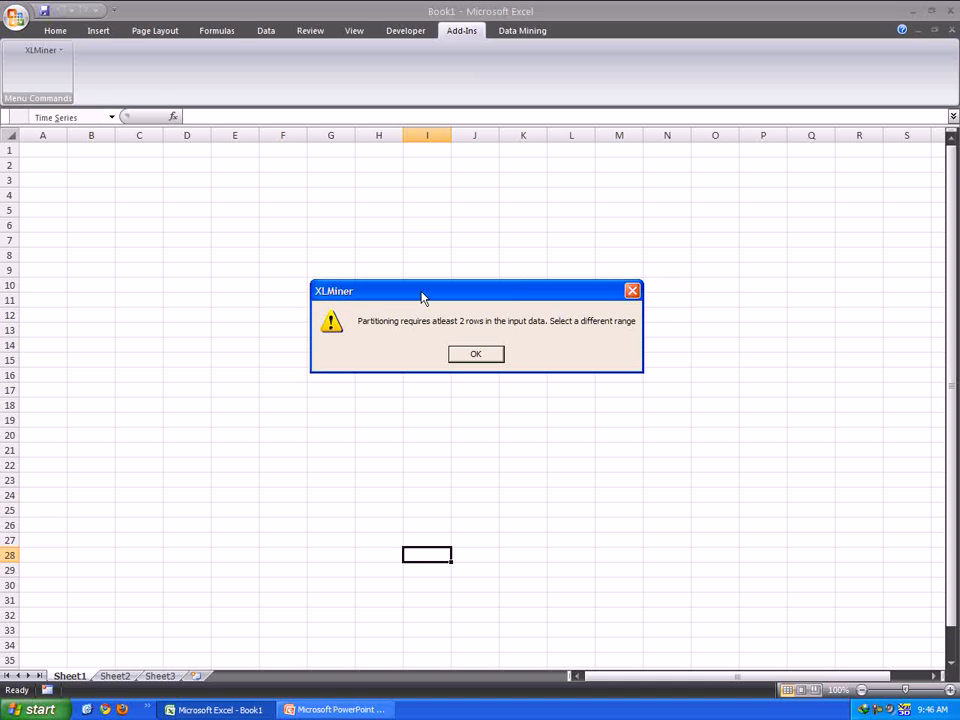
{"action": "left_click", "coordinate": [454, 360]}
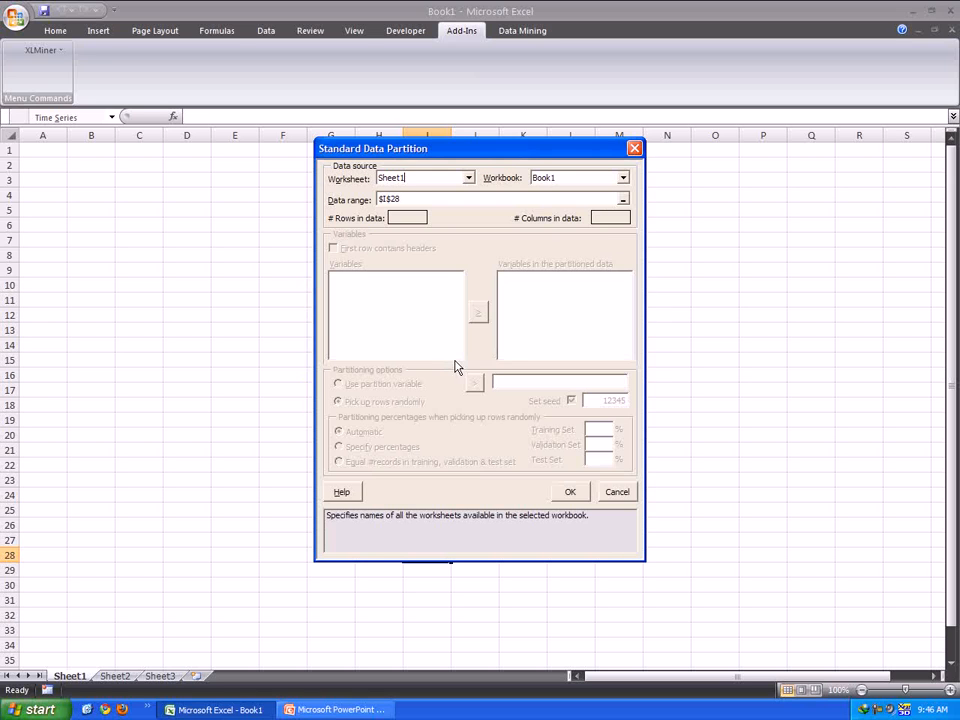
{"action": "key", "text": "Escape"}
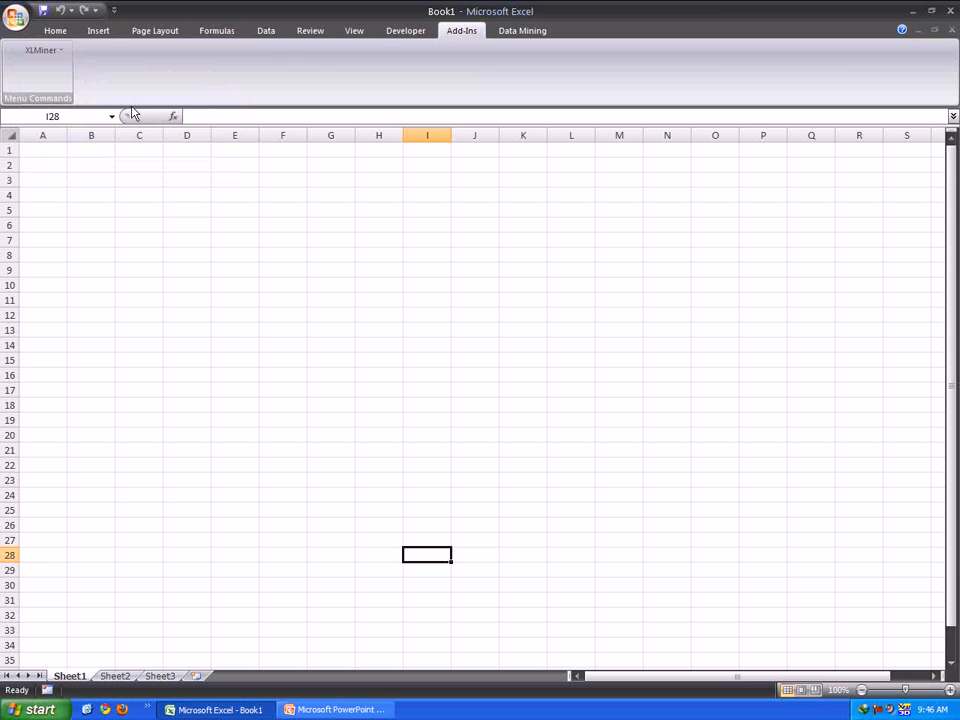
- Open the Wine workbook from the Datasets folder inside XLMiner3
{"action": "left_click", "coordinate": [16, 20]}
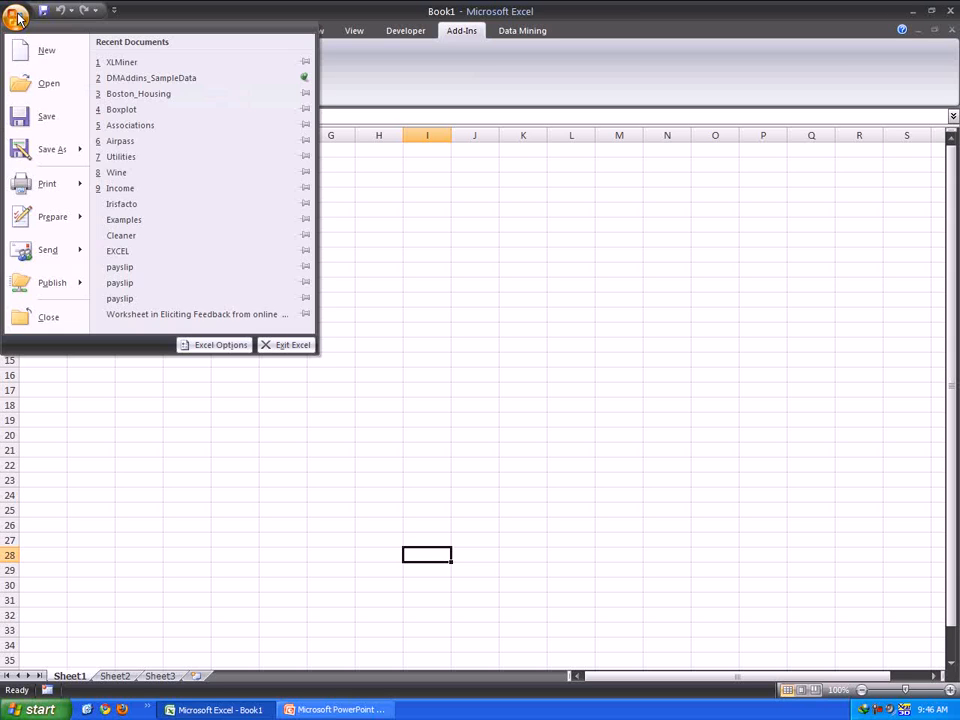
{"action": "left_click", "coordinate": [48, 75]}
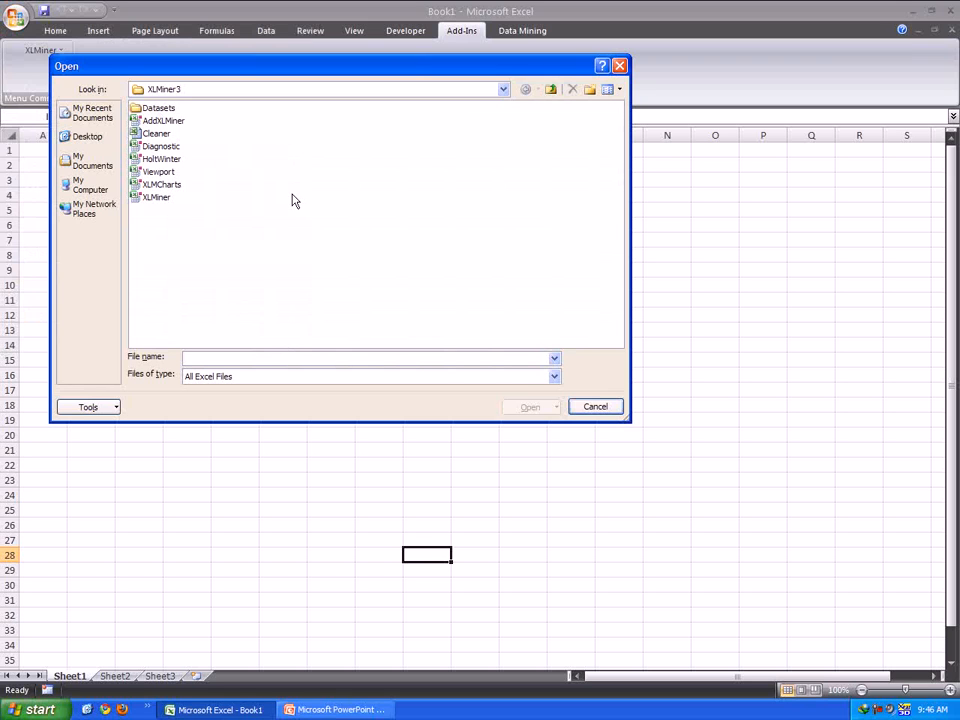
{"action": "double_click", "coordinate": [158, 108]}
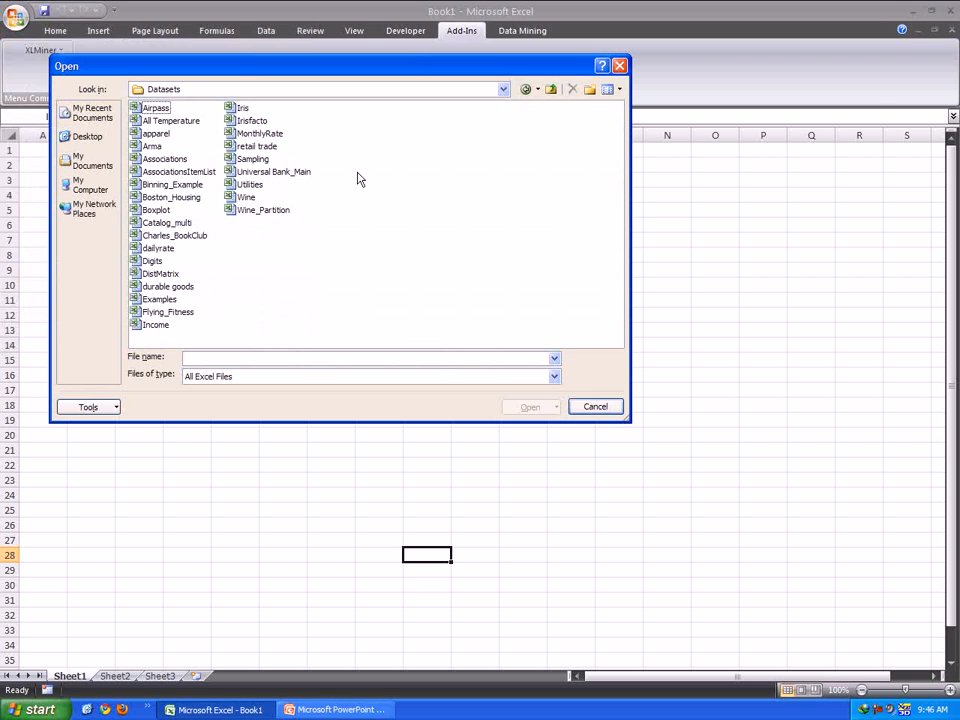
{"action": "left_click_drag", "start_coordinate": [386, 330], "coordinate": [287, 274]}
{"action": "double_click", "coordinate": [237, 198]}
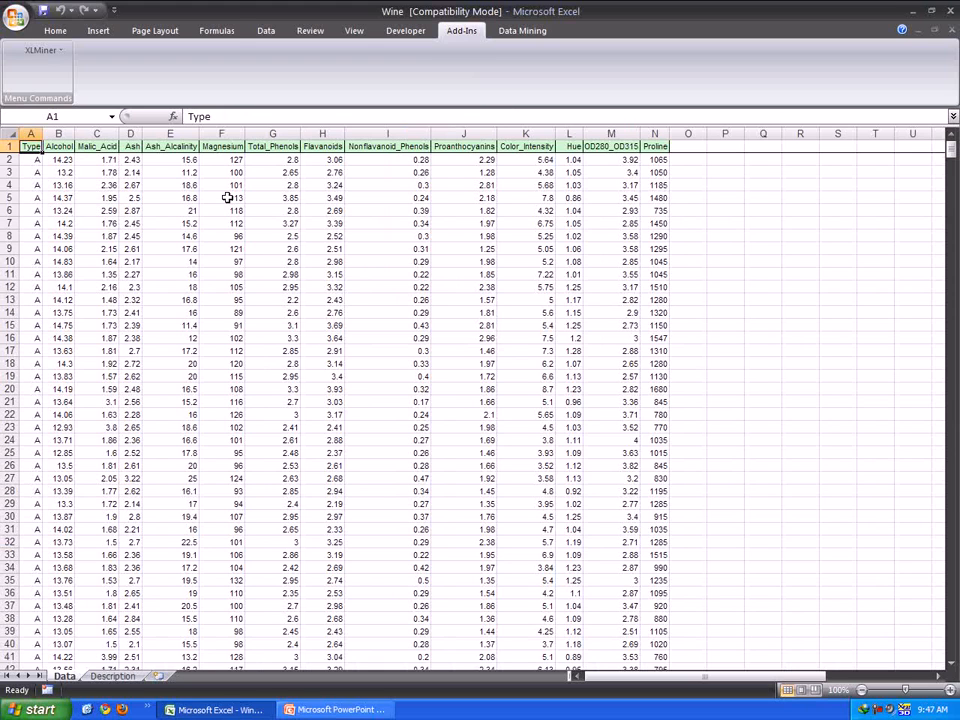
- Run XLMiner's Standard Partition on the Data sheet with all variables from Type to Proline, random row picking and automatic percentages
{"action": "left_click", "coordinate": [40, 50]}
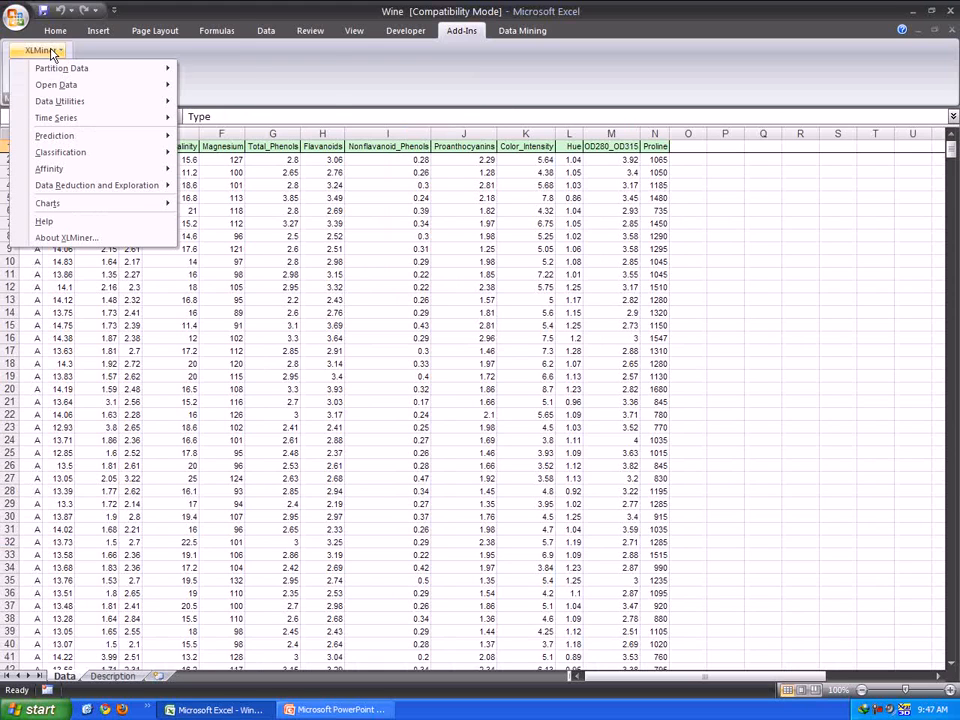
{"action": "mouse_move", "coordinate": [57, 72]}
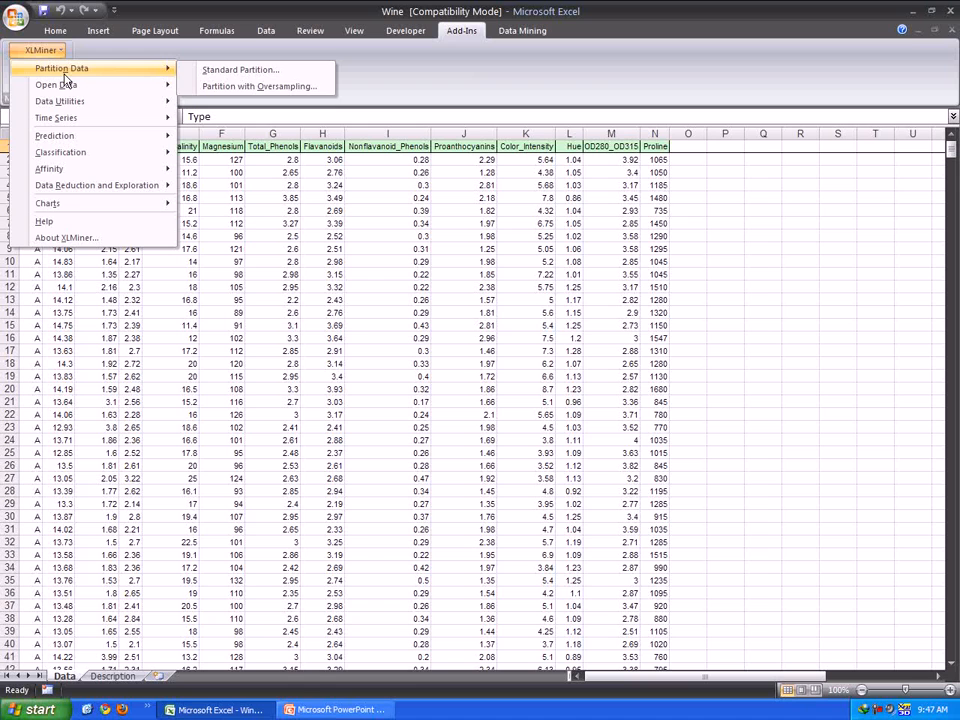
{"action": "left_click", "coordinate": [224, 72]}
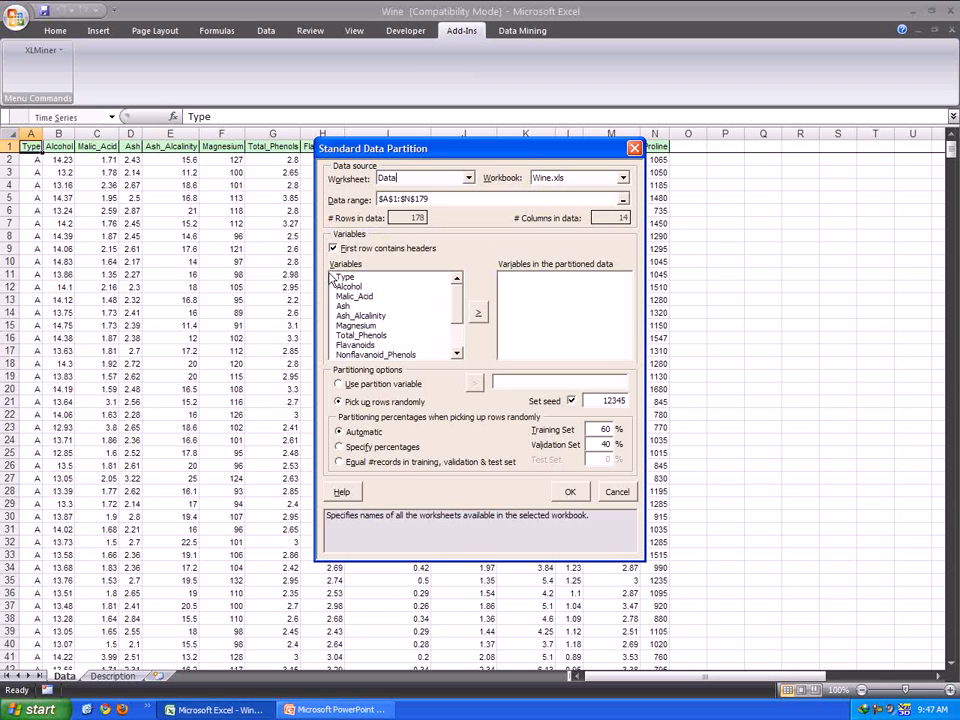
{"action": "left_click_drag", "start_coordinate": [331, 279], "coordinate": [386, 274]}
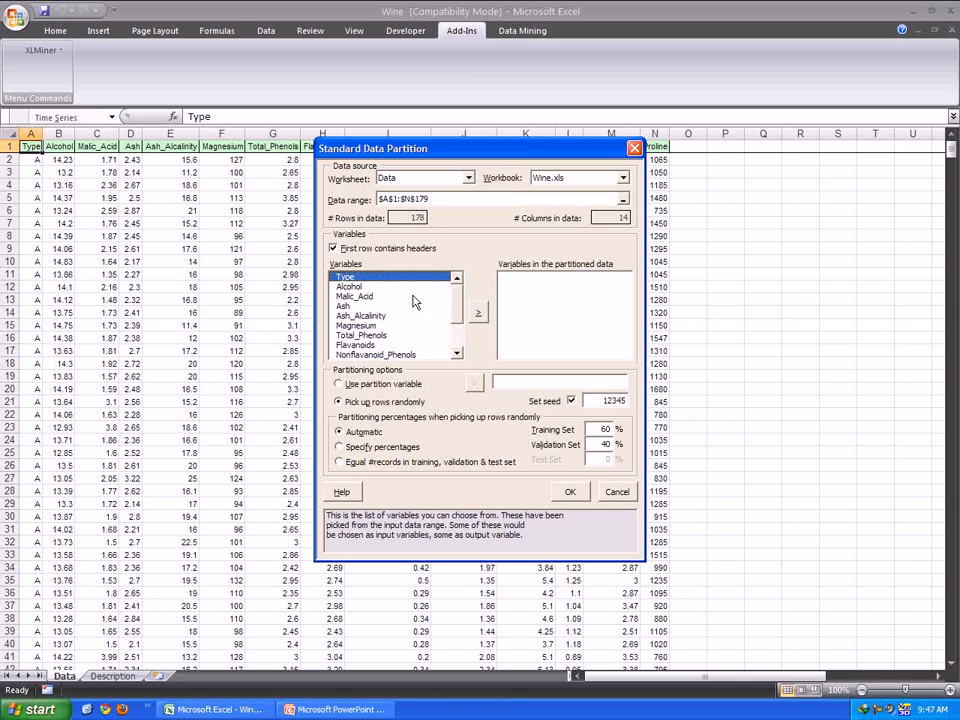
{"action": "left_click_drag", "start_coordinate": [390, 277], "coordinate": [407, 385]}
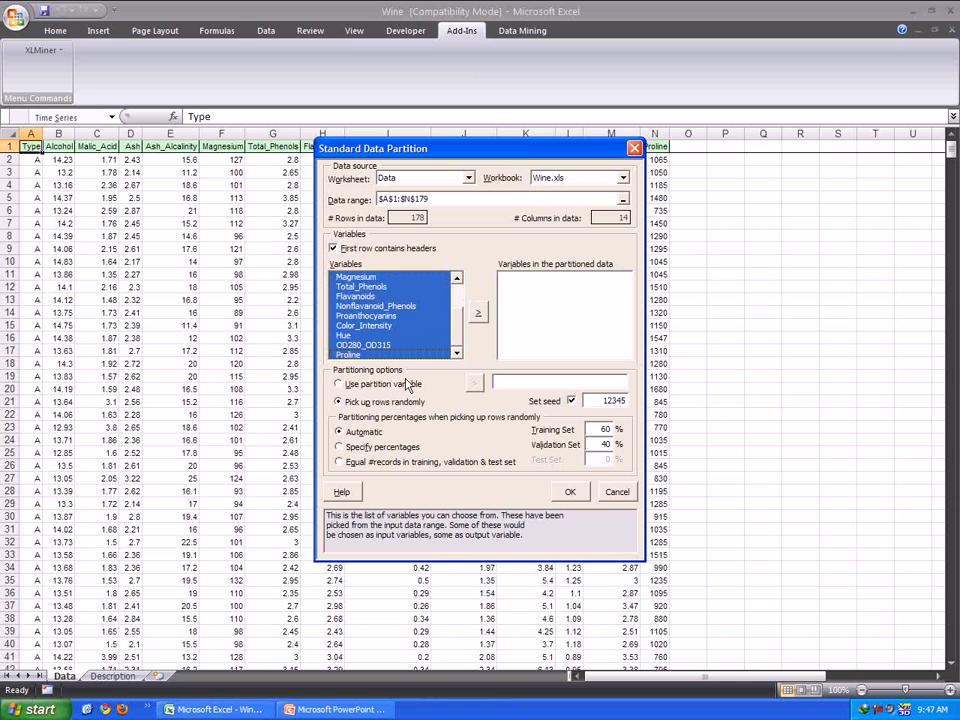
{"action": "left_click", "coordinate": [479, 314]}
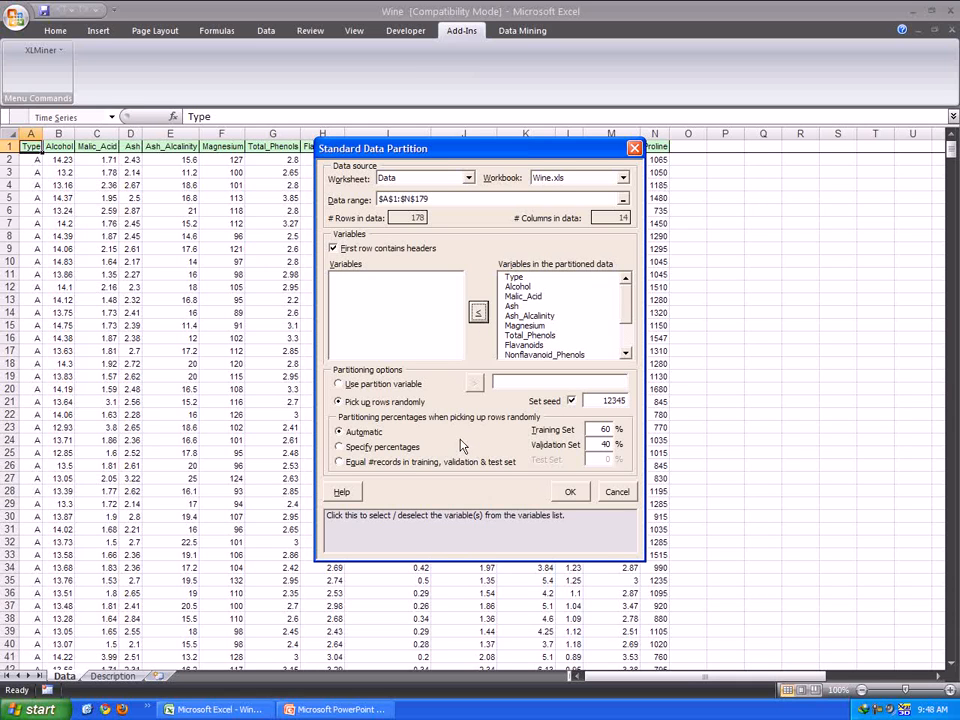
{"action": "left_click", "coordinate": [340, 433]}
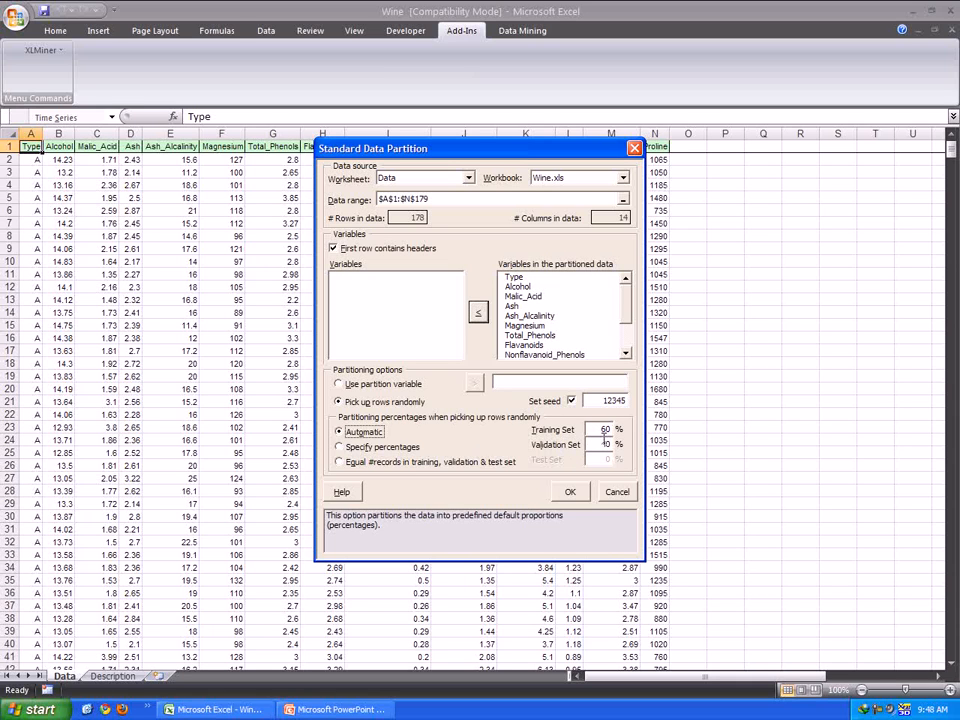
{"action": "left_click", "coordinate": [570, 492]}
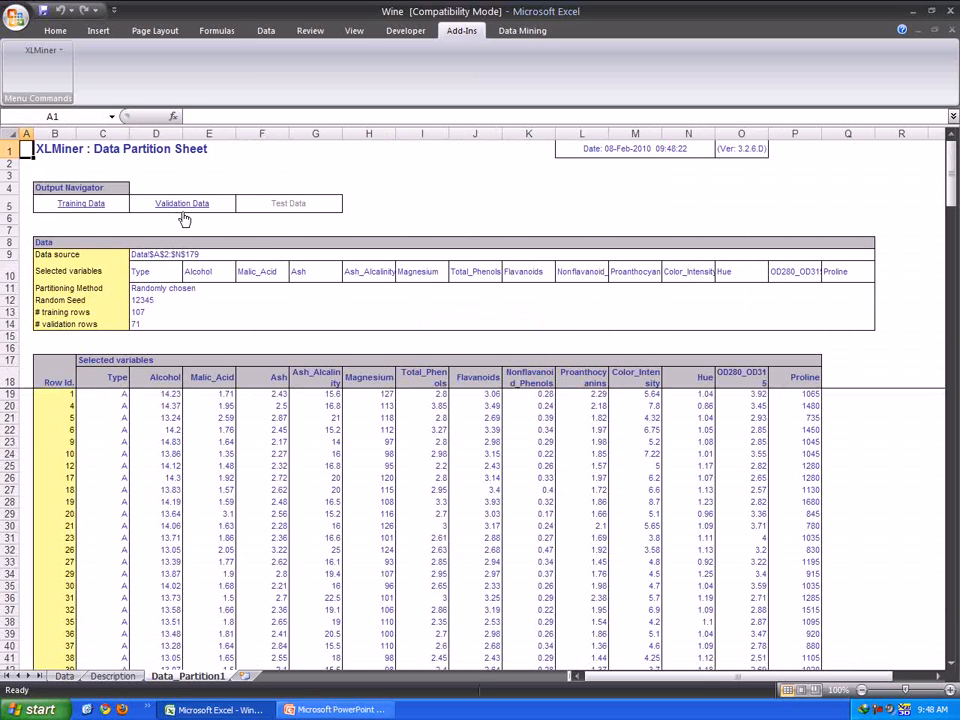
- Examine the partition sheet's training and validation links, selected variables, partitioning method, row counts and random seed
{"action": "left_click", "coordinate": [73, 205]}
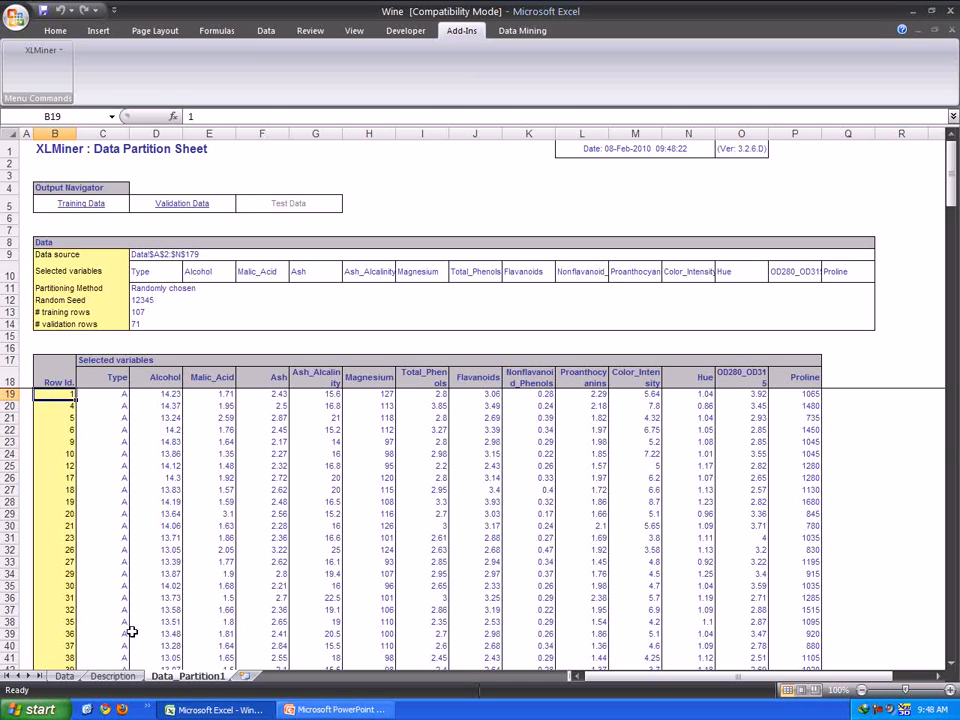
{"action": "left_click", "coordinate": [175, 205]}
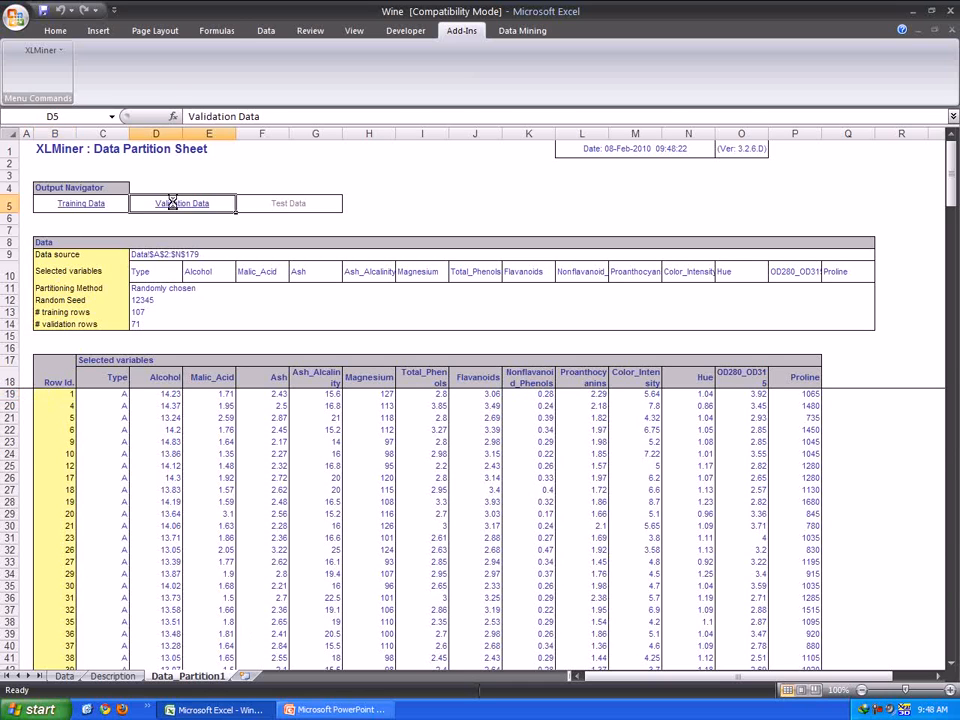
{"action": "left_click", "coordinate": [80, 203]}
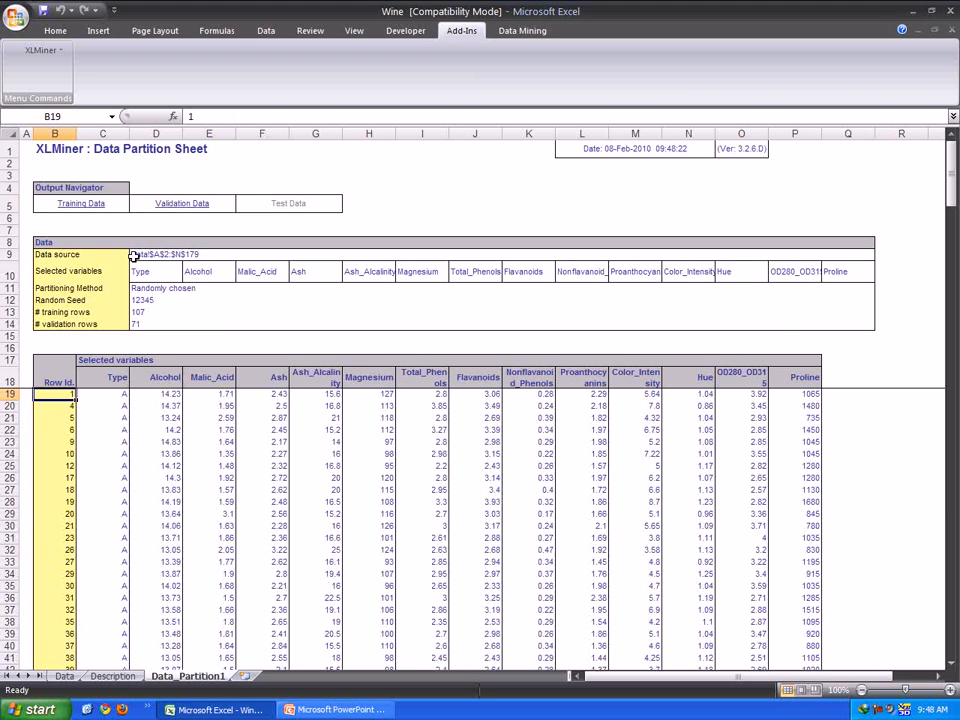
{"action": "left_click_drag", "start_coordinate": [130, 271], "coordinate": [776, 281]}
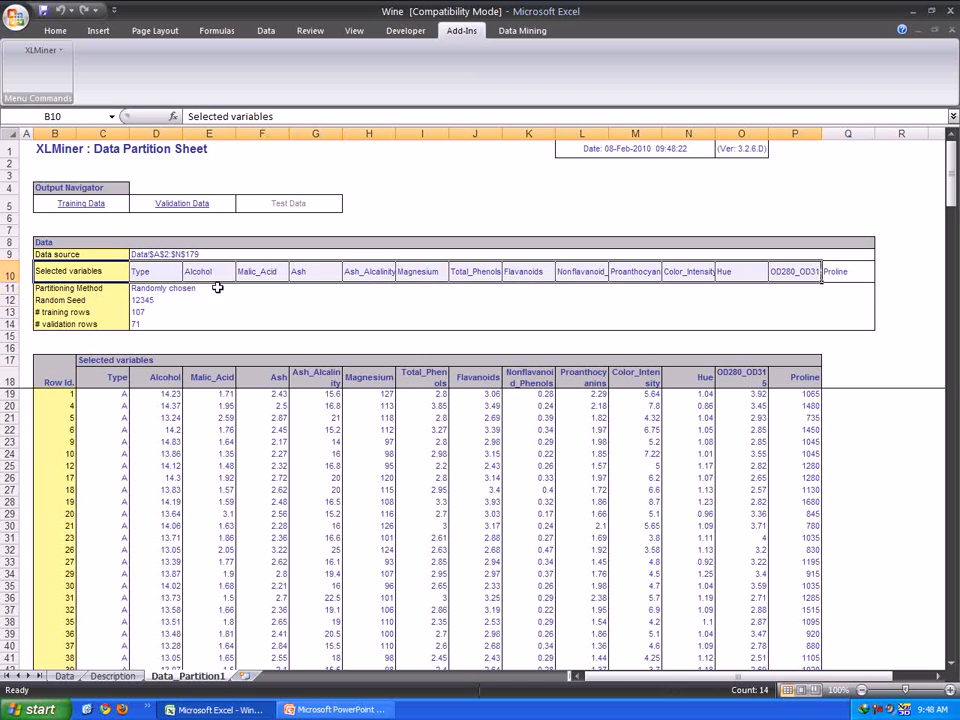
{"action": "left_click", "coordinate": [177, 292]}
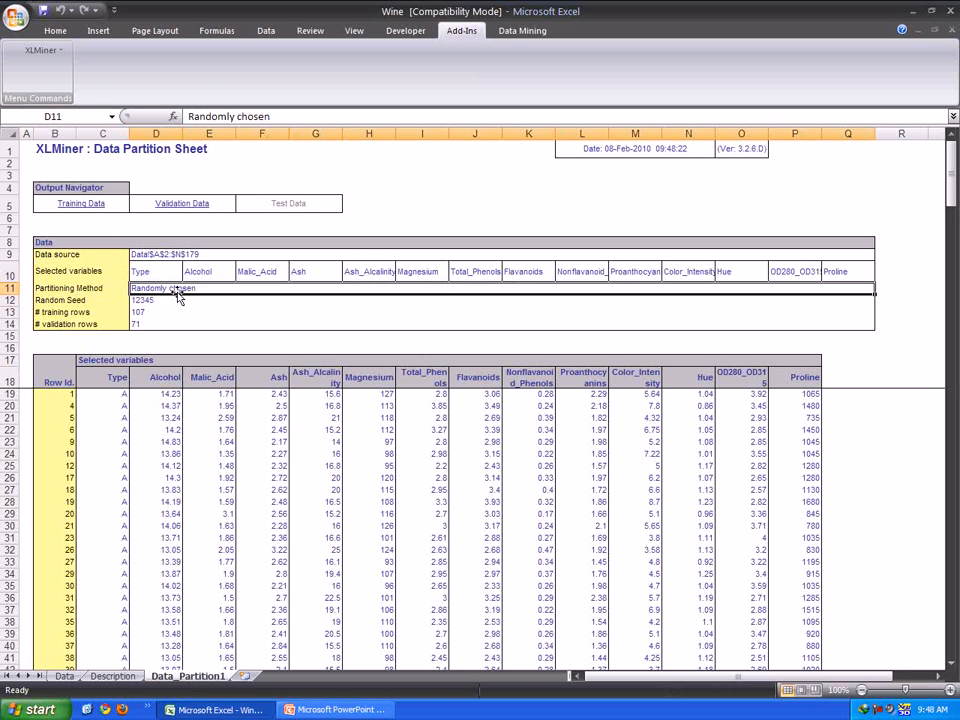
{"action": "left_click", "coordinate": [142, 314]}
{"action": "left_click", "coordinate": [147, 325]}
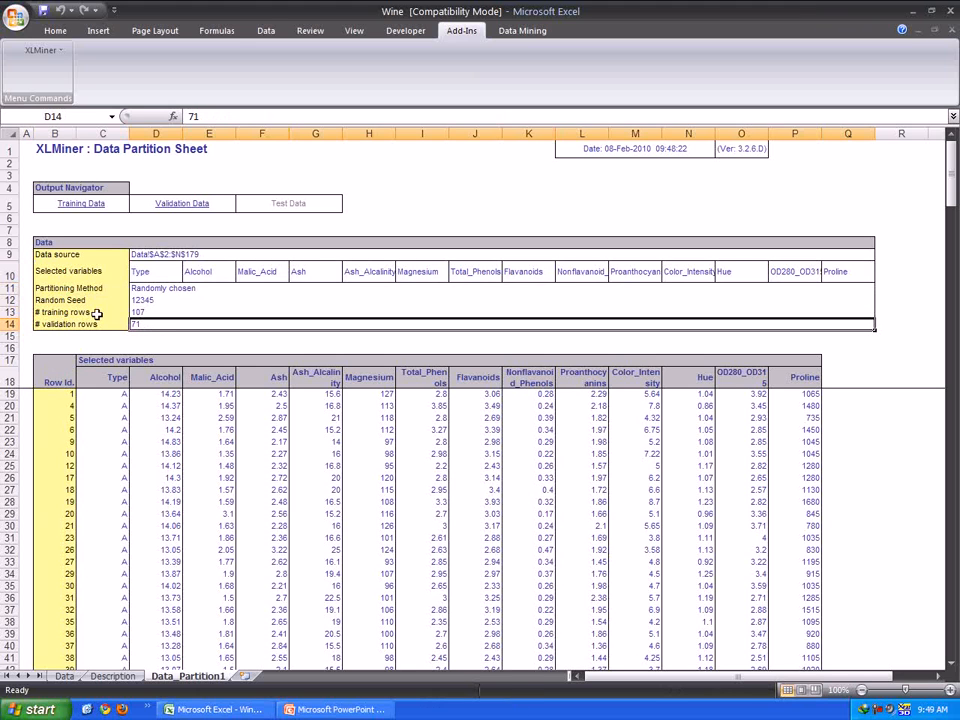
{"action": "left_click", "coordinate": [141, 301]}
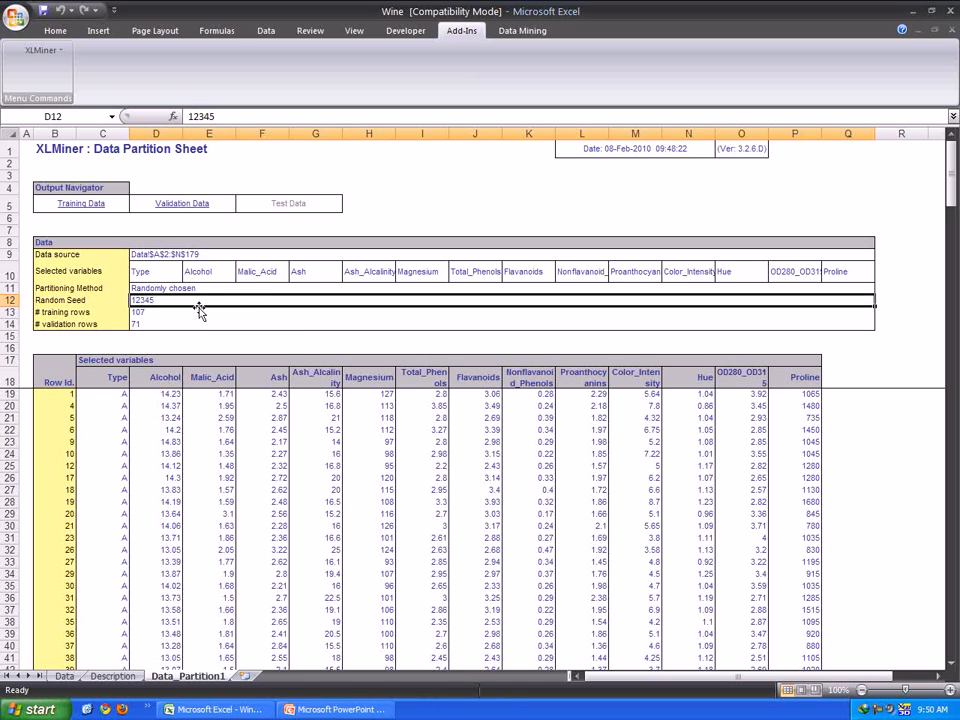
- Look through the training rows on the partition sheet and jump to the validation data
{"action": "scroll", "coordinate": [200, 320], "scroll_direction": "down", "scroll_amount": 3}
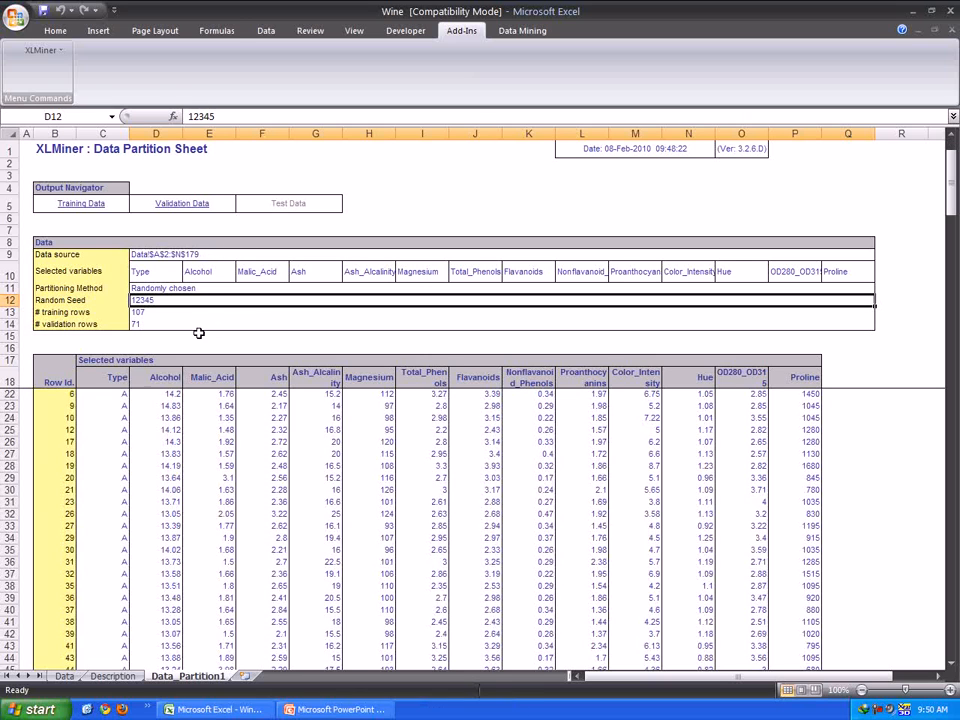
{"action": "scroll", "coordinate": [500, 470], "scroll_direction": "down", "scroll_amount": 2}
{"action": "left_click", "coordinate": [834, 523]}
{"action": "scroll", "coordinate": [836, 521], "scroll_direction": "down", "scroll_amount": 3}
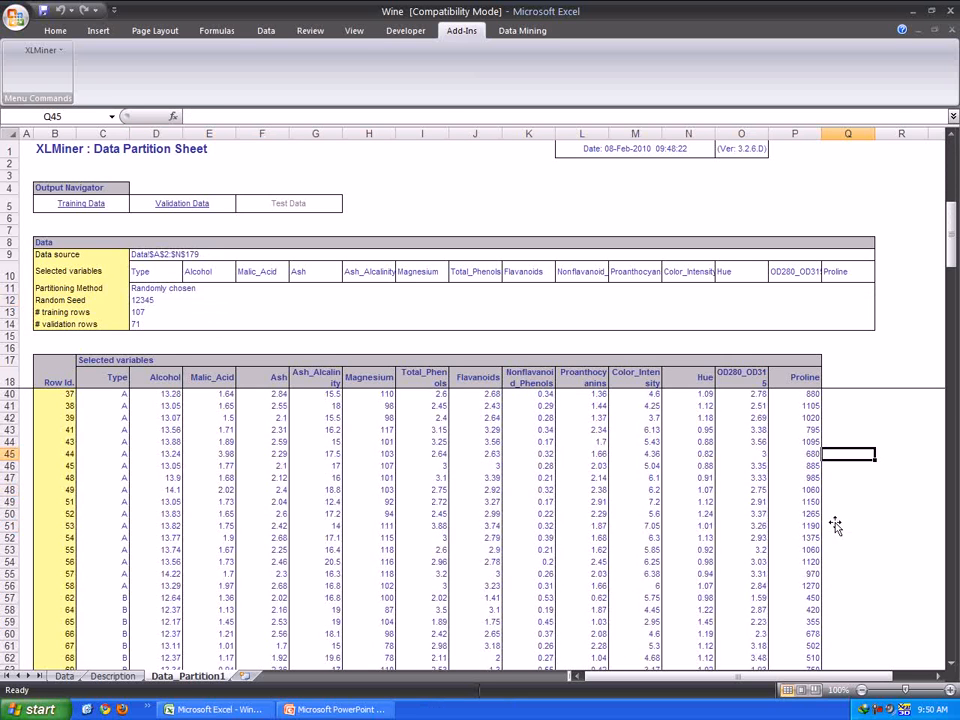
{"action": "scroll", "coordinate": [831, 514], "scroll_direction": "down", "scroll_amount": 15}
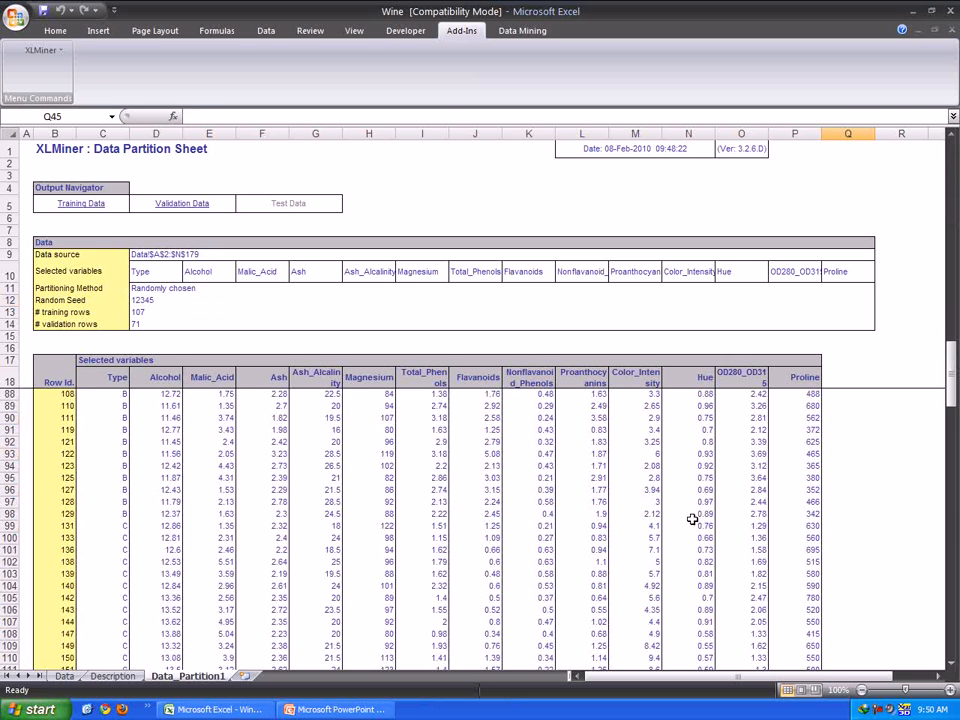
{"action": "left_click", "coordinate": [166, 205]}
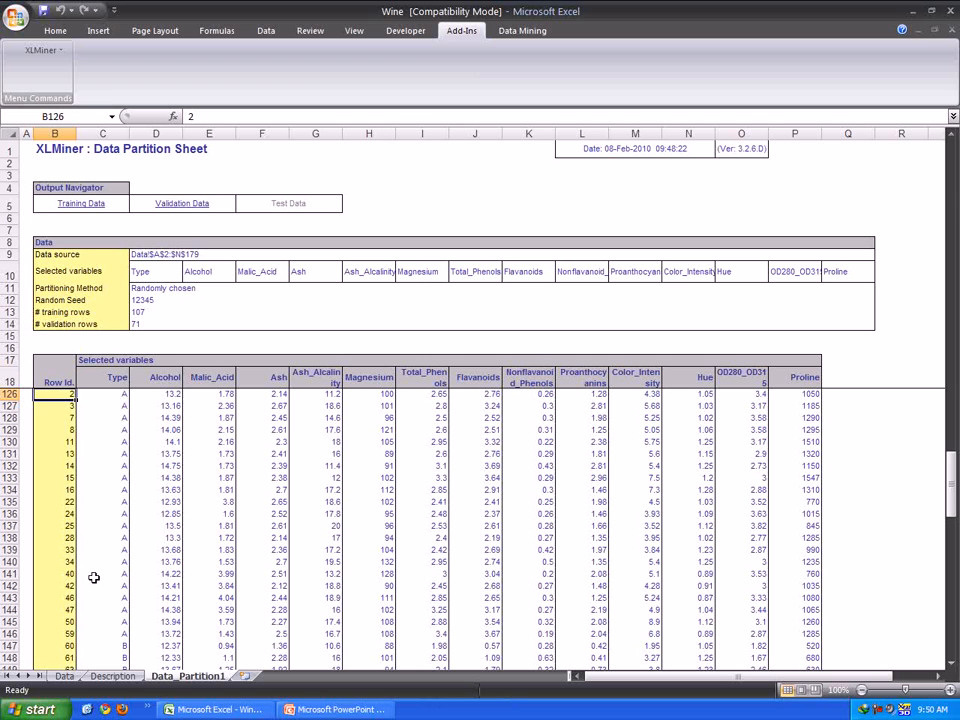
- Start another Standard Partition from the Data sheet and include all variables in the partitioned data
{"action": "left_click", "coordinate": [64, 677]}
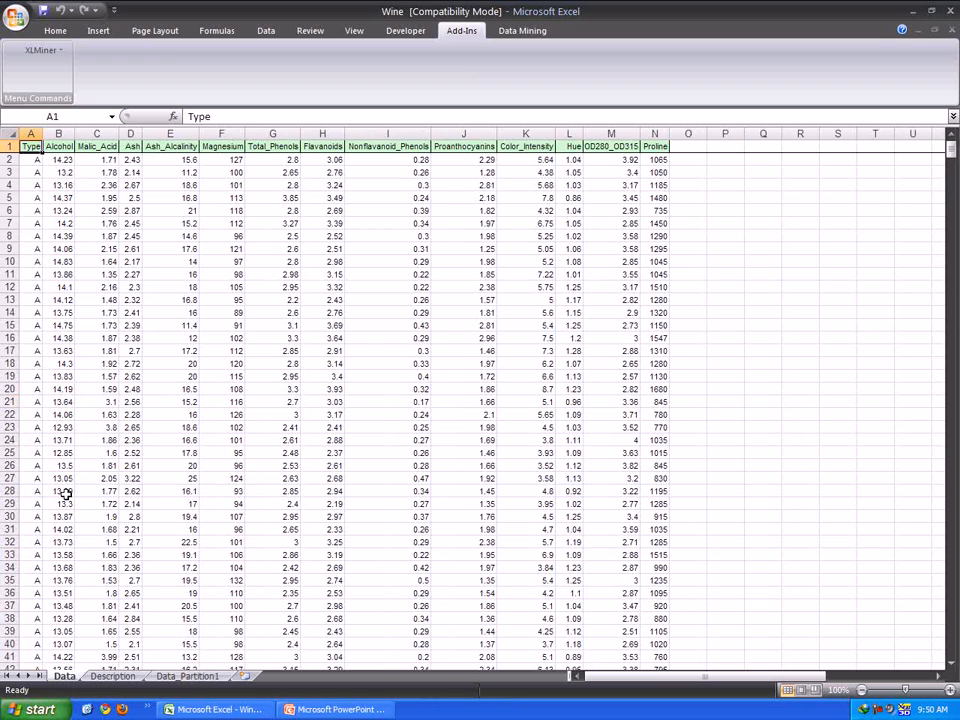
{"action": "left_click", "coordinate": [41, 49]}
{"action": "mouse_move", "coordinate": [70, 69]}
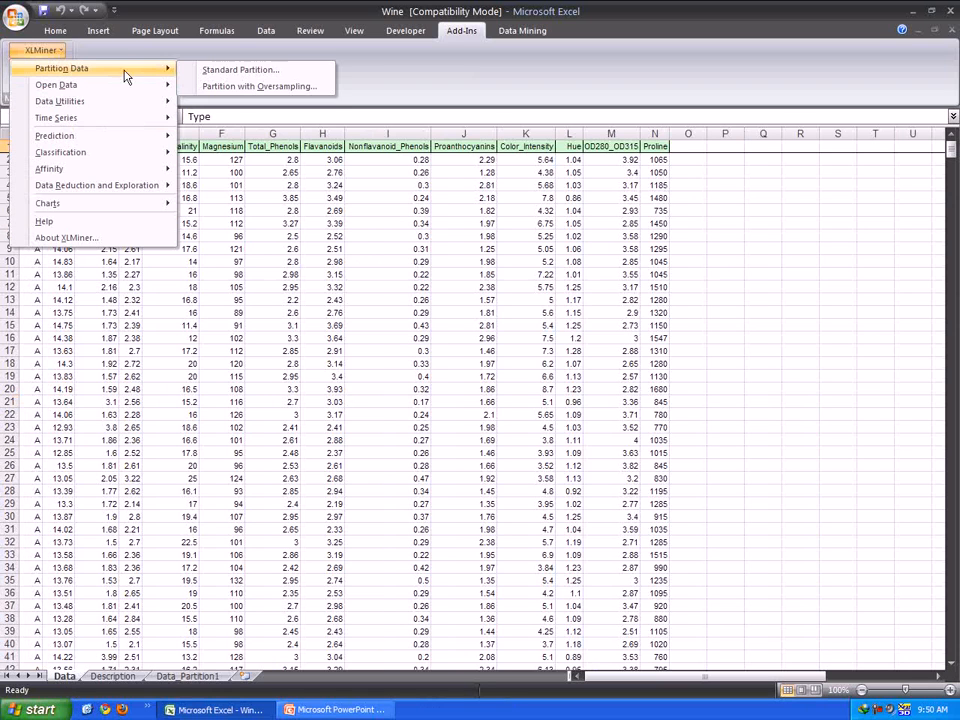
{"action": "left_click", "coordinate": [280, 70]}
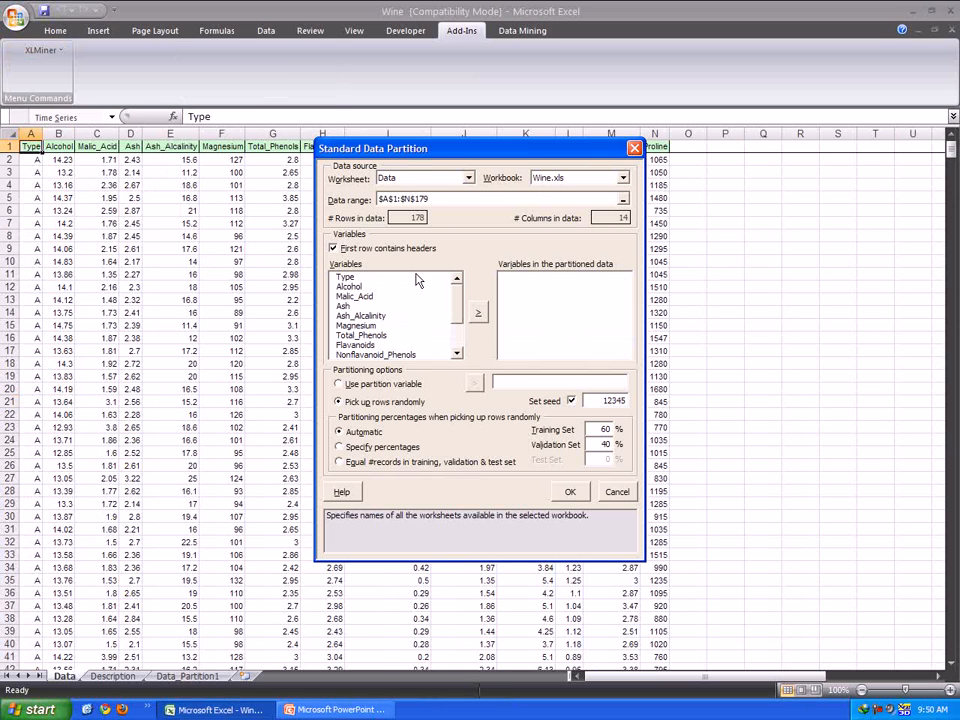
{"action": "left_click_drag", "start_coordinate": [345, 277], "coordinate": [457, 340]}
{"action": "left_click", "coordinate": [478, 313]}
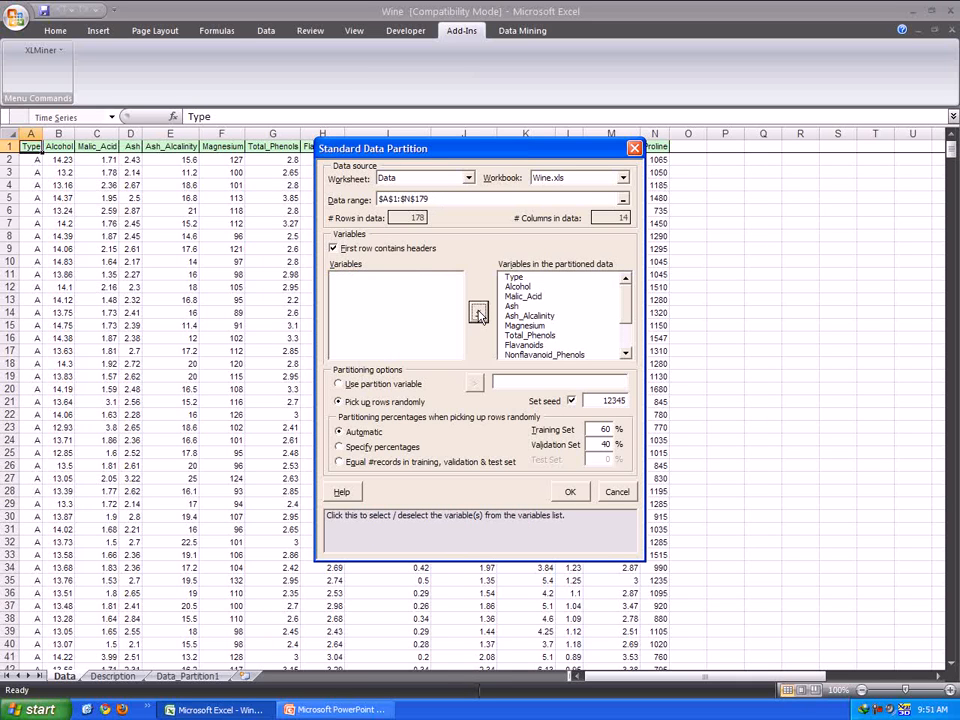
- Choose to specify the partitioning percentages, with 60% for the training set and 30% for the validation set
{"action": "left_click", "coordinate": [339, 447]}
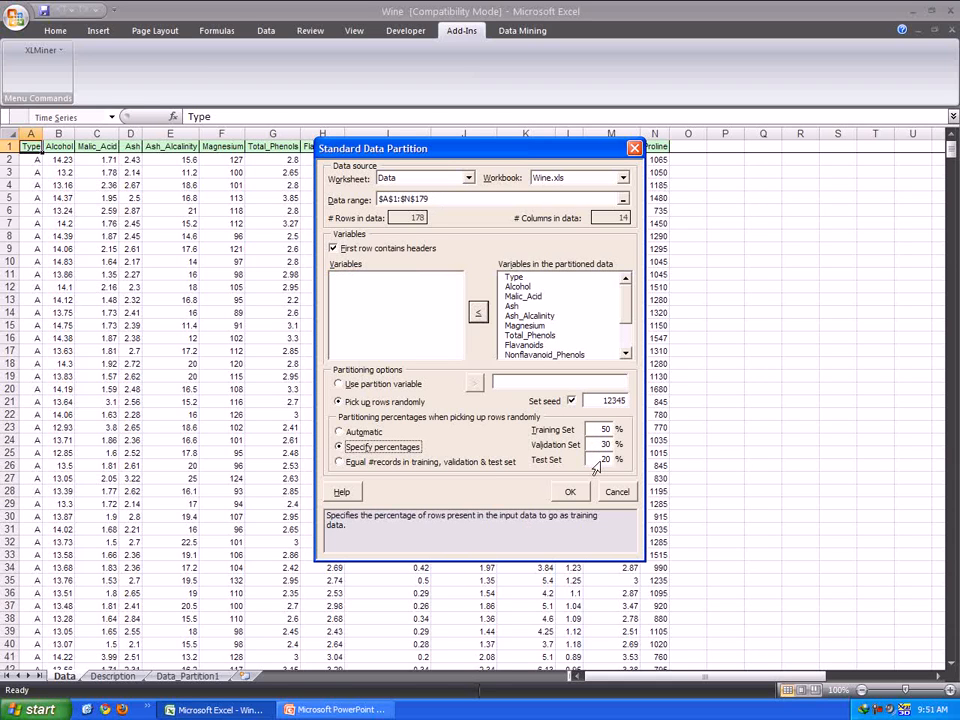
{"action": "double_click", "coordinate": [605, 429]}
{"action": "type", "text": "60"}
{"action": "key", "text": "Delete"}
{"action": "key", "text": "Delete"}
{"action": "type", "text": "60"}
{"action": "double_click", "coordinate": [602, 430]}
{"action": "type", "text": "60"}
{"action": "key", "text": "Tab"}
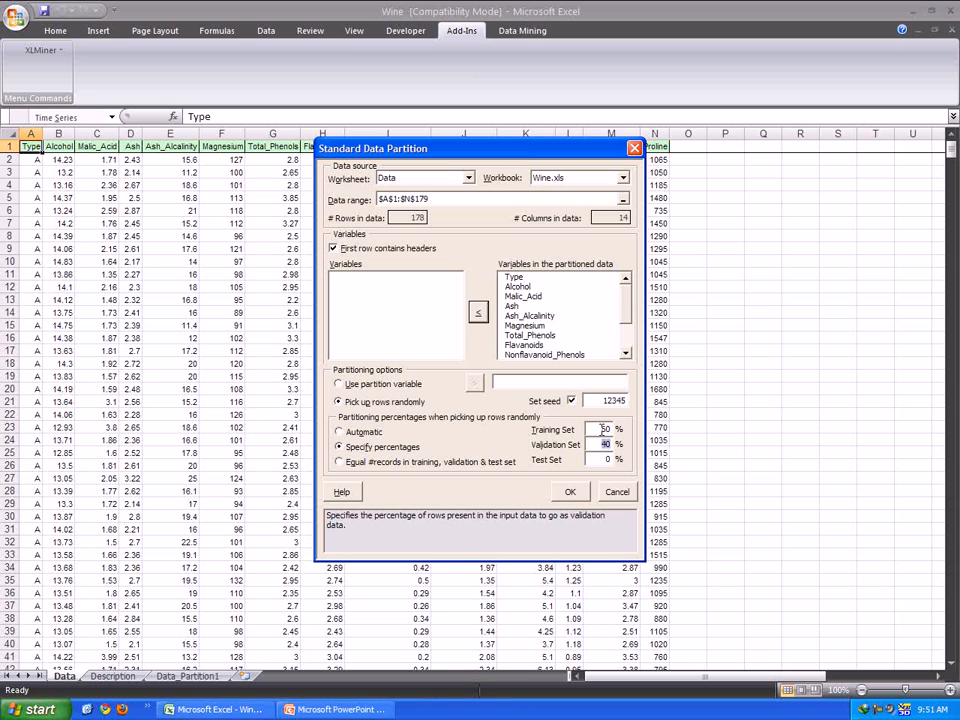
{"action": "type", "text": "30"}
- Set the random seed to 32564, run the partition and check the seed on the resulting sheet
{"action": "double_click", "coordinate": [607, 401]}
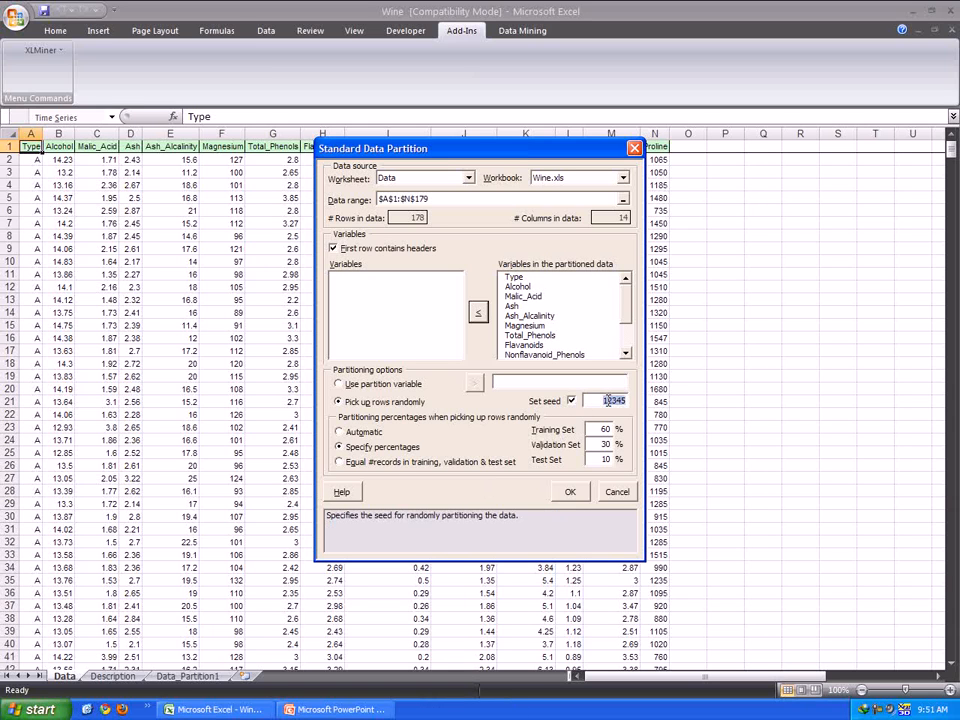
{"action": "type", "text": "32564"}
{"action": "left_click", "coordinate": [564, 500]}
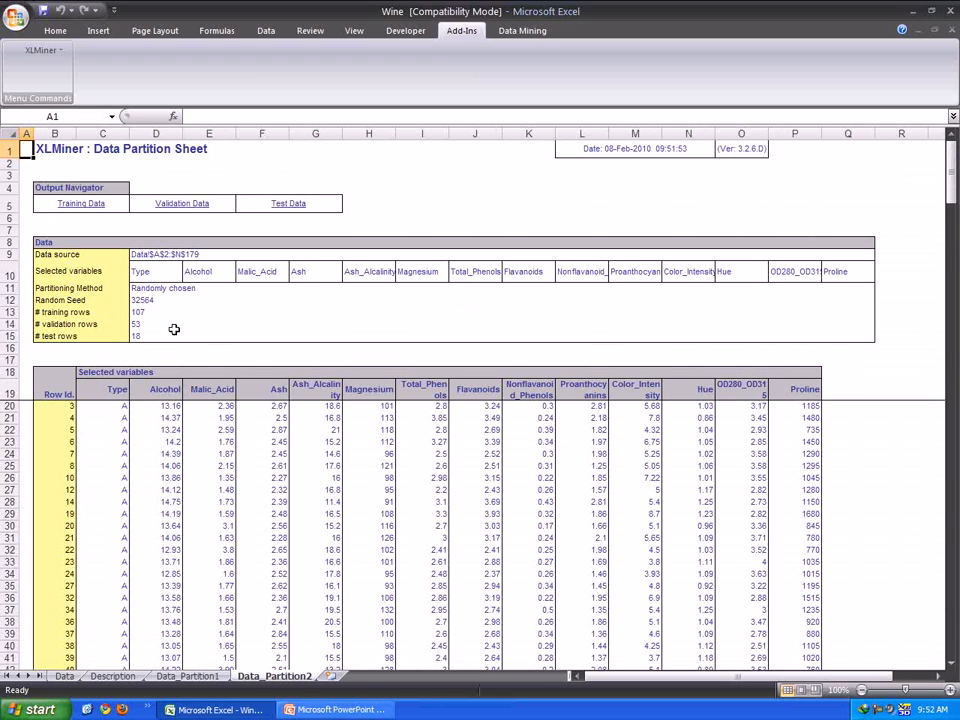
{"action": "left_click", "coordinate": [135, 300]}
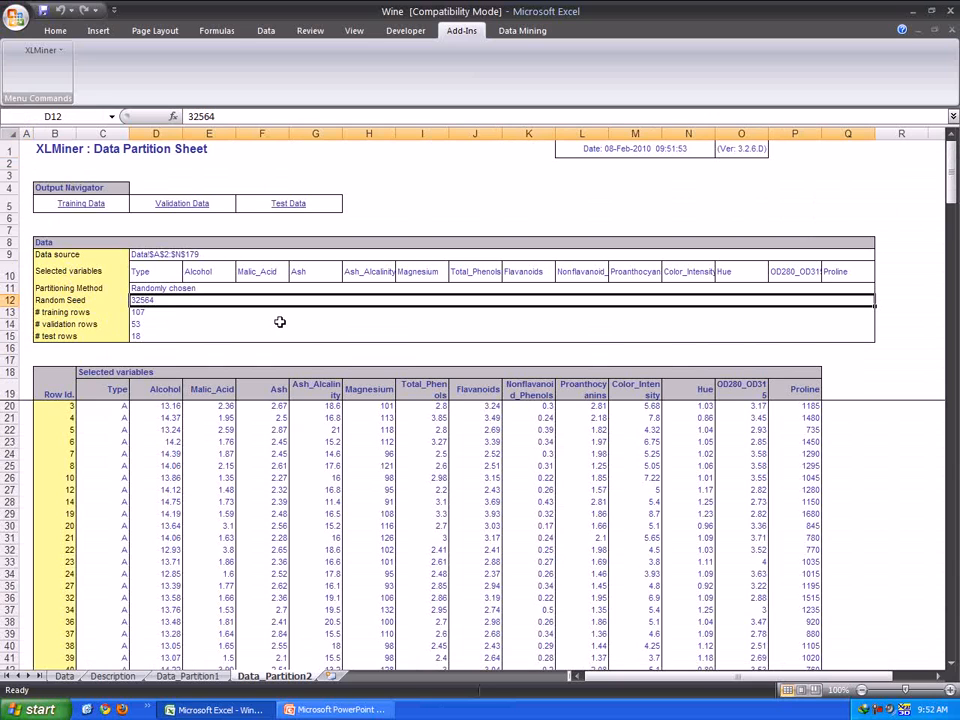
- Check the training, validation and test row counts on the second partition sheet and jump to each of the three data sections
{"action": "left_click", "coordinate": [166, 316]}
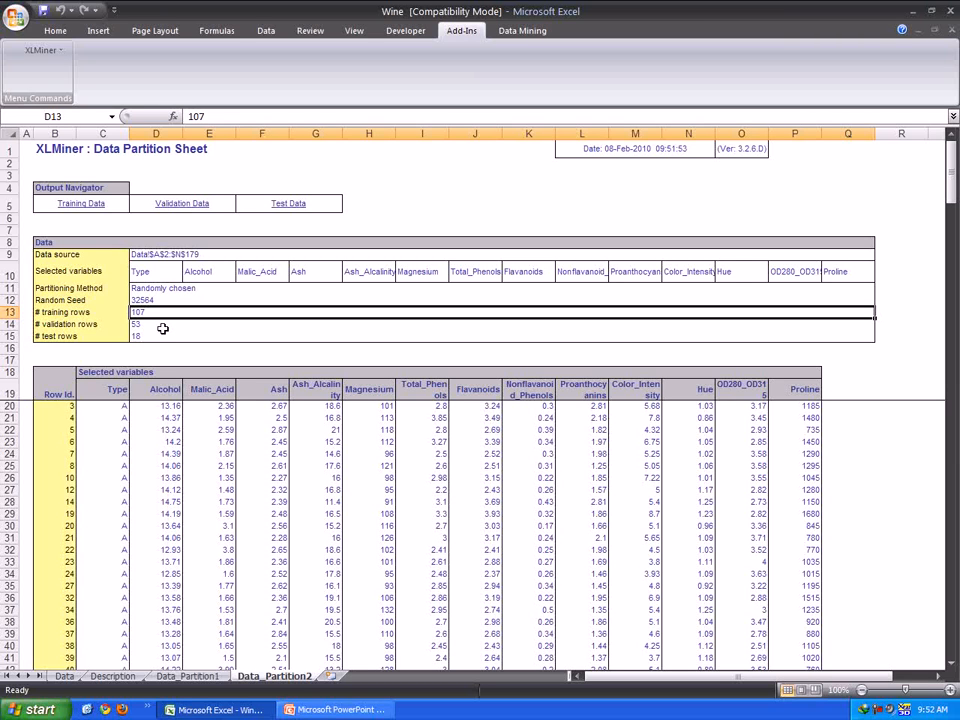
{"action": "left_click", "coordinate": [164, 329]}
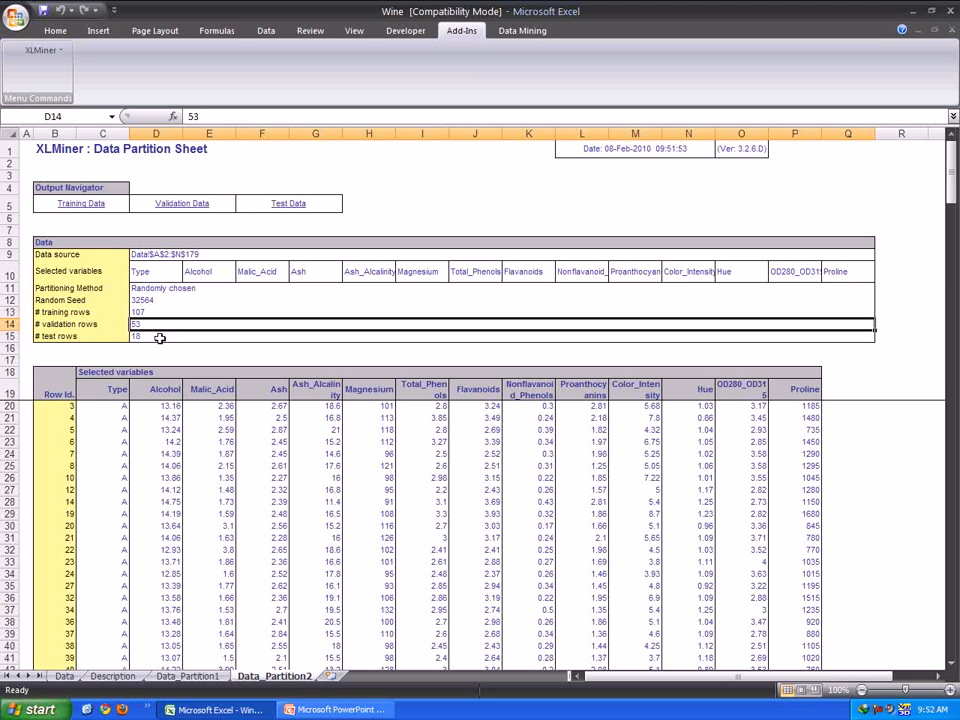
{"action": "left_click", "coordinate": [159, 338]}
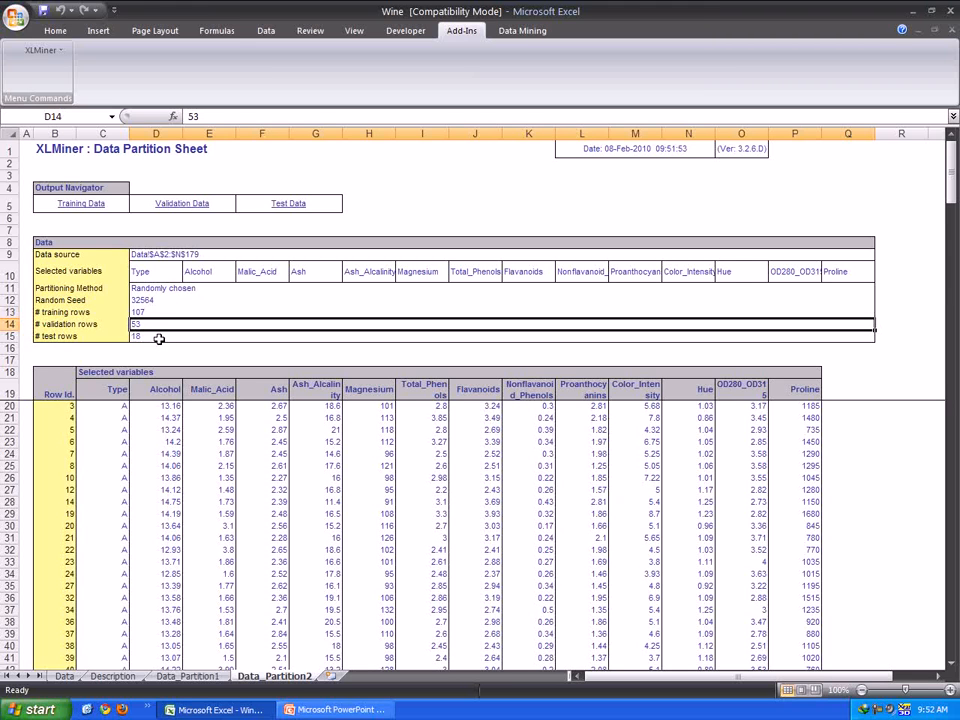
{"action": "left_click", "coordinate": [78, 205]}
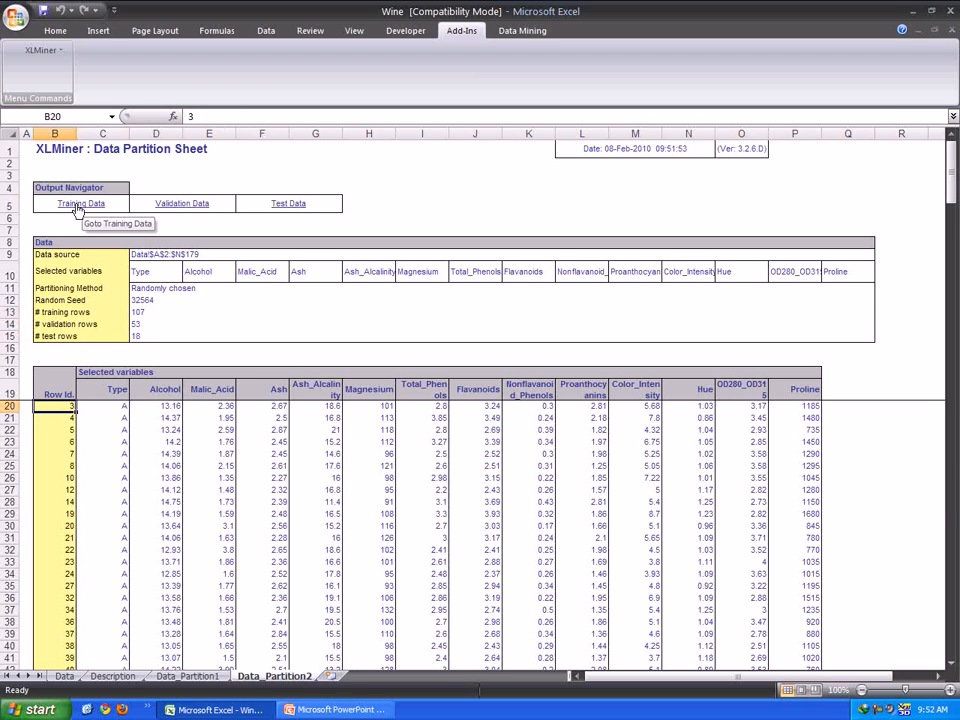
{"action": "left_click", "coordinate": [170, 206]}
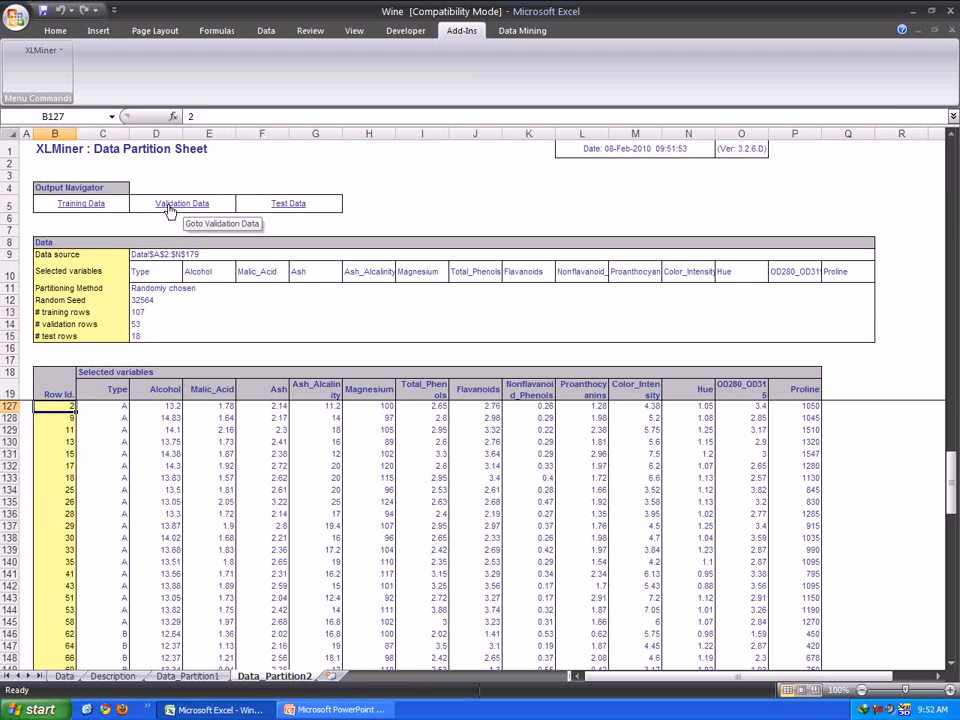
{"action": "left_click", "coordinate": [298, 207]}
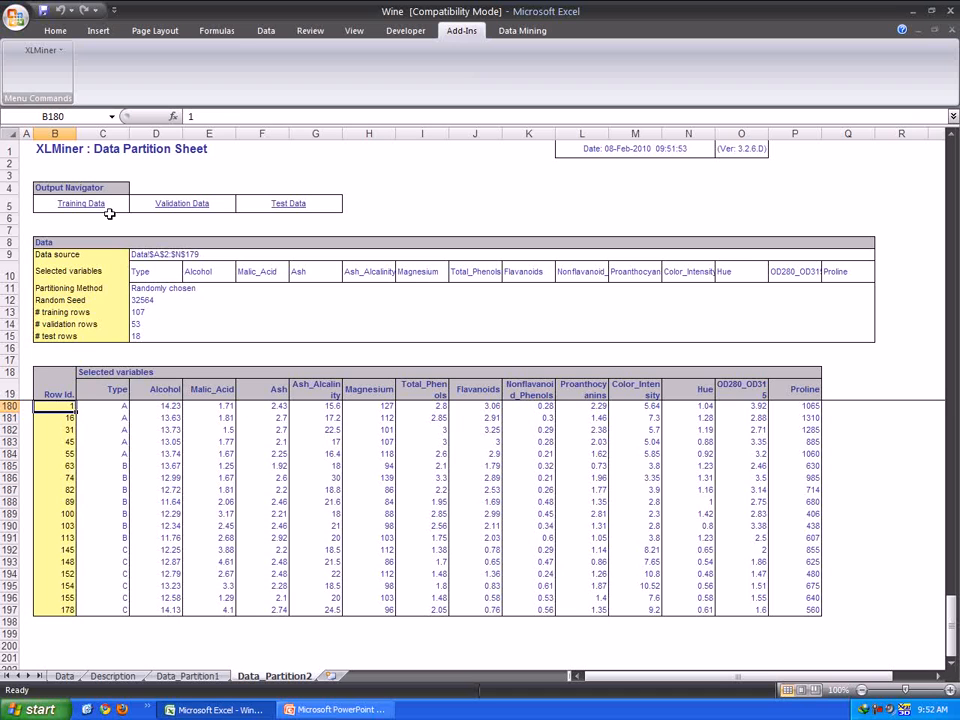
- Start another Standard Partition from the Data sheet and choose equal numbers of records in the training, validation and test sets
{"action": "left_click", "coordinate": [64, 676]}
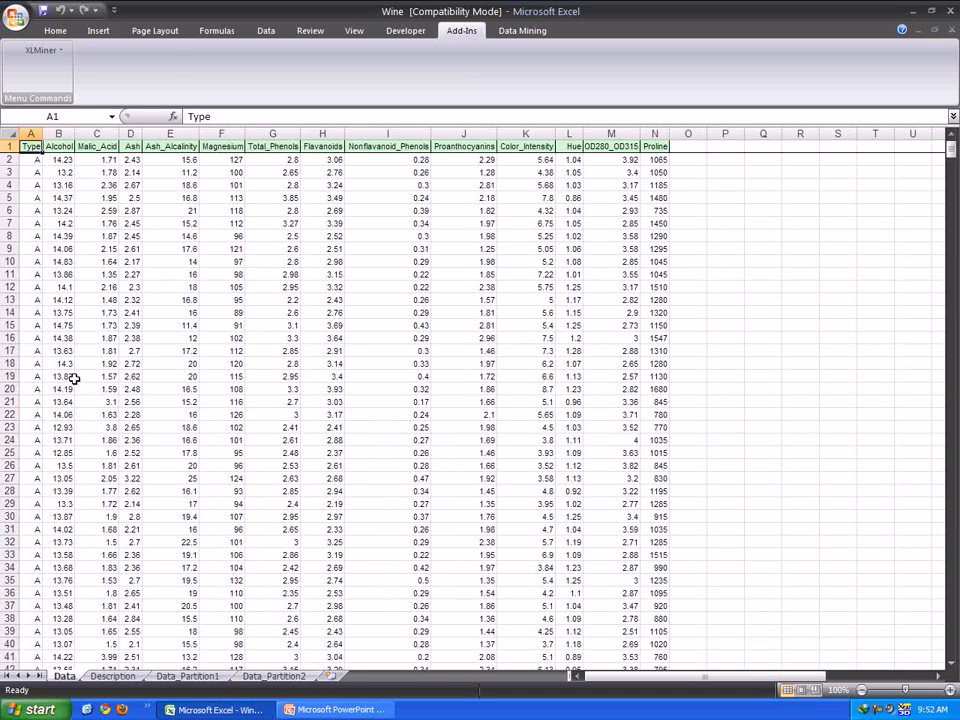
{"action": "left_click", "coordinate": [52, 55]}
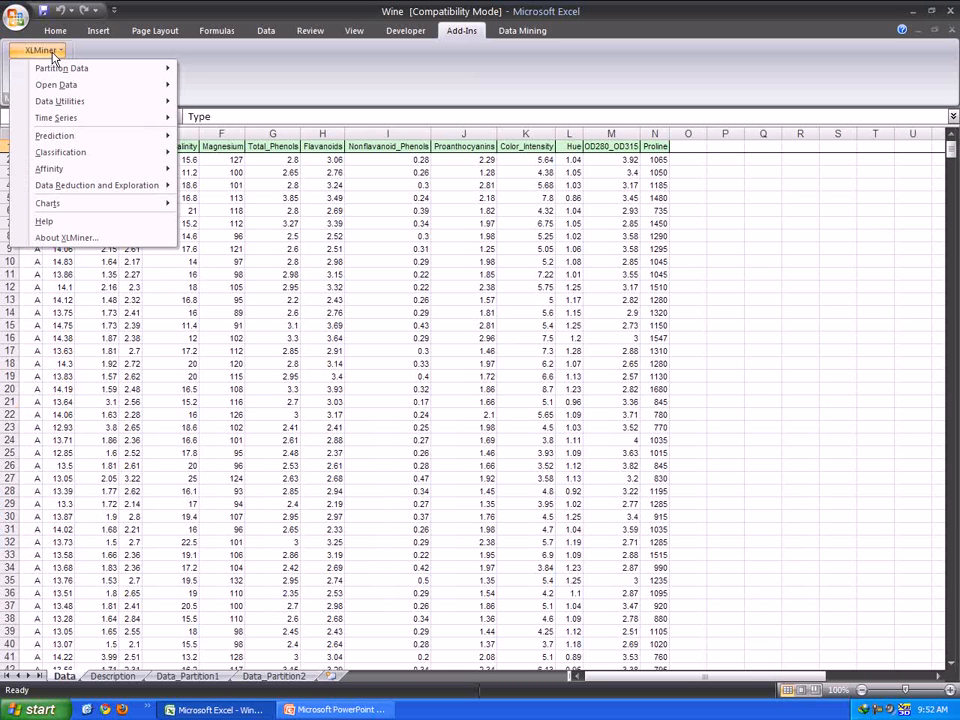
{"action": "mouse_move", "coordinate": [90, 68]}
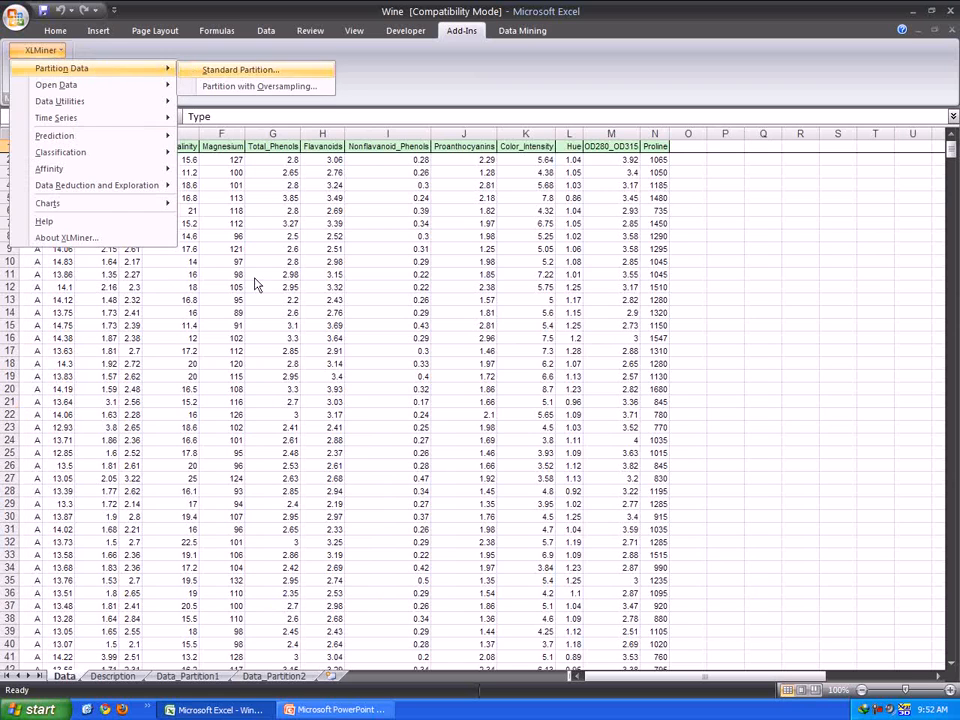
{"action": "left_click", "coordinate": [238, 70]}
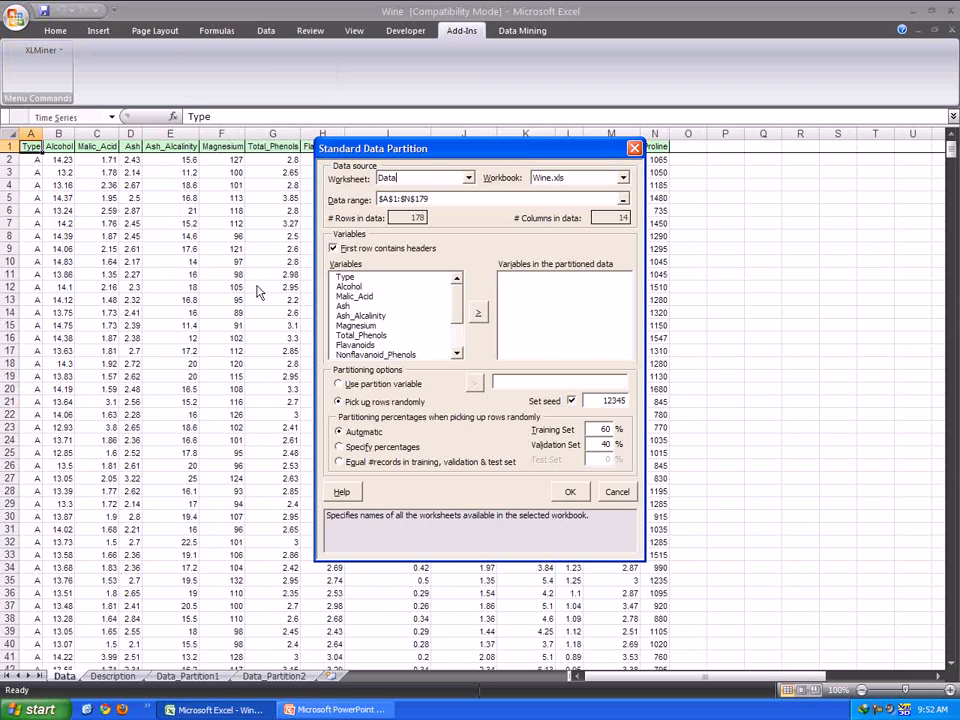
{"action": "left_click", "coordinate": [342, 465]}
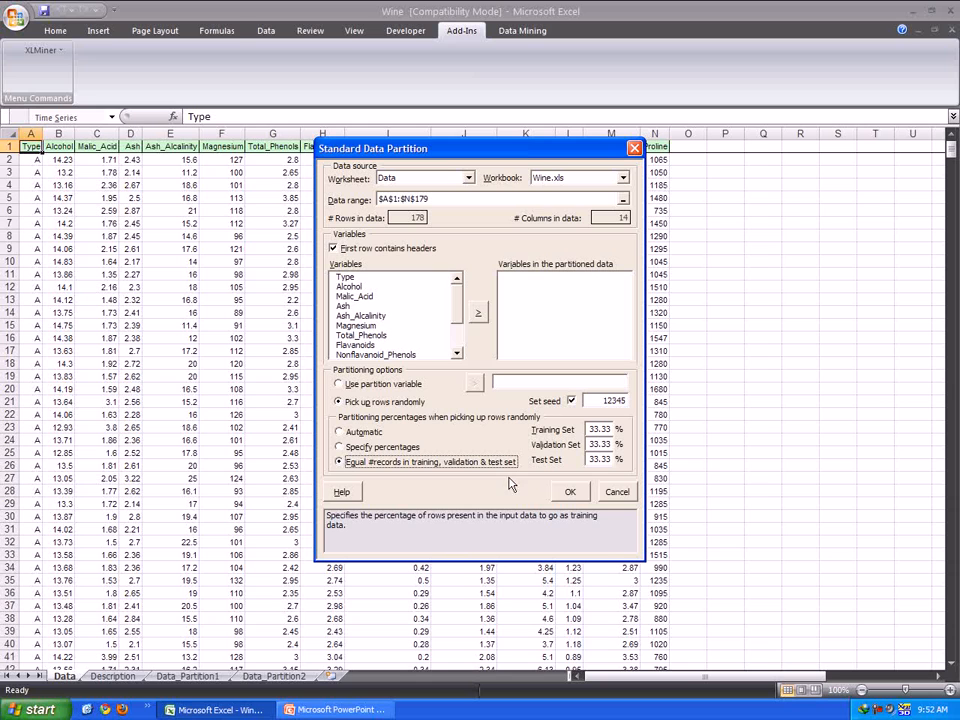
{"action": "double_click", "coordinate": [592, 429]}
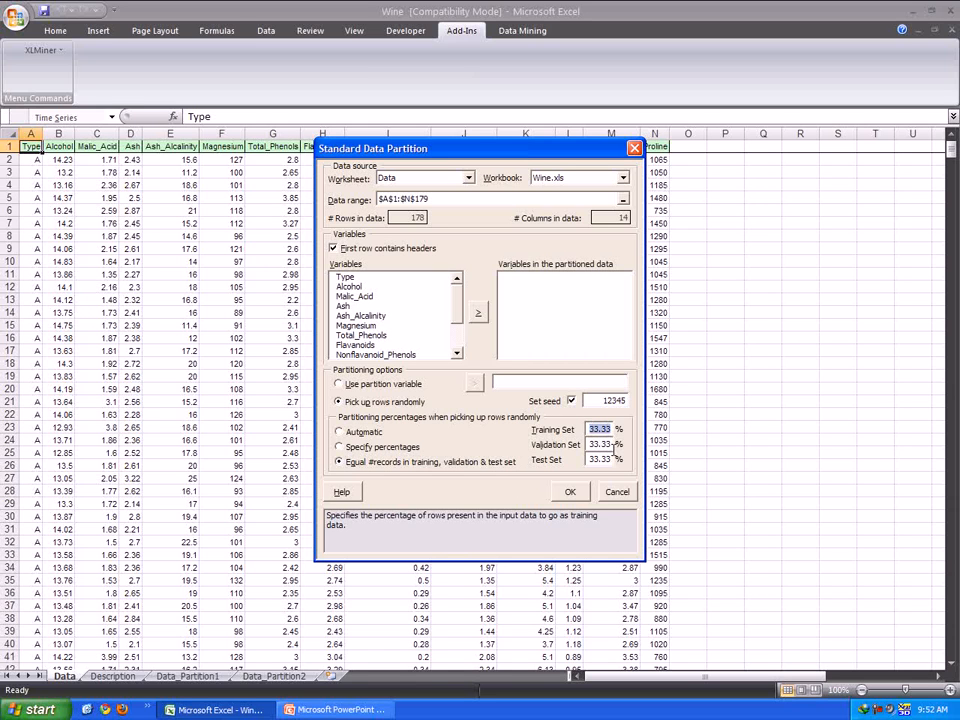
- Include all variables from Type to Proline in the partitioned data and run the partition
{"action": "left_click", "coordinate": [567, 491]}
{"action": "left_click", "coordinate": [480, 398]}
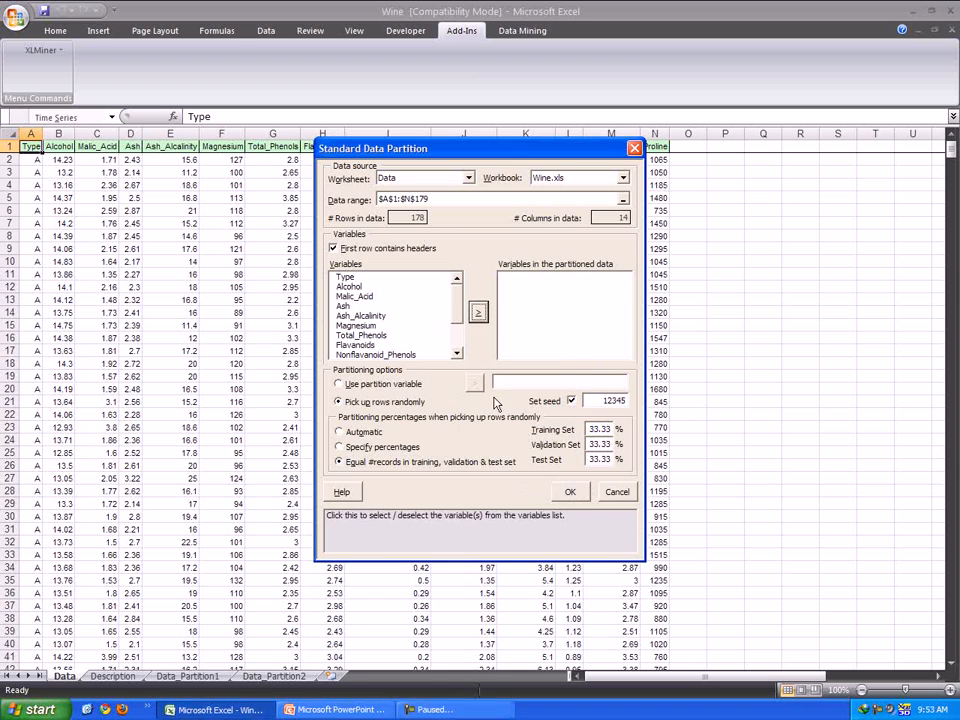
{"action": "left_click", "coordinate": [346, 279]}
{"action": "left_click_drag", "start_coordinate": [346, 281], "coordinate": [364, 399]}
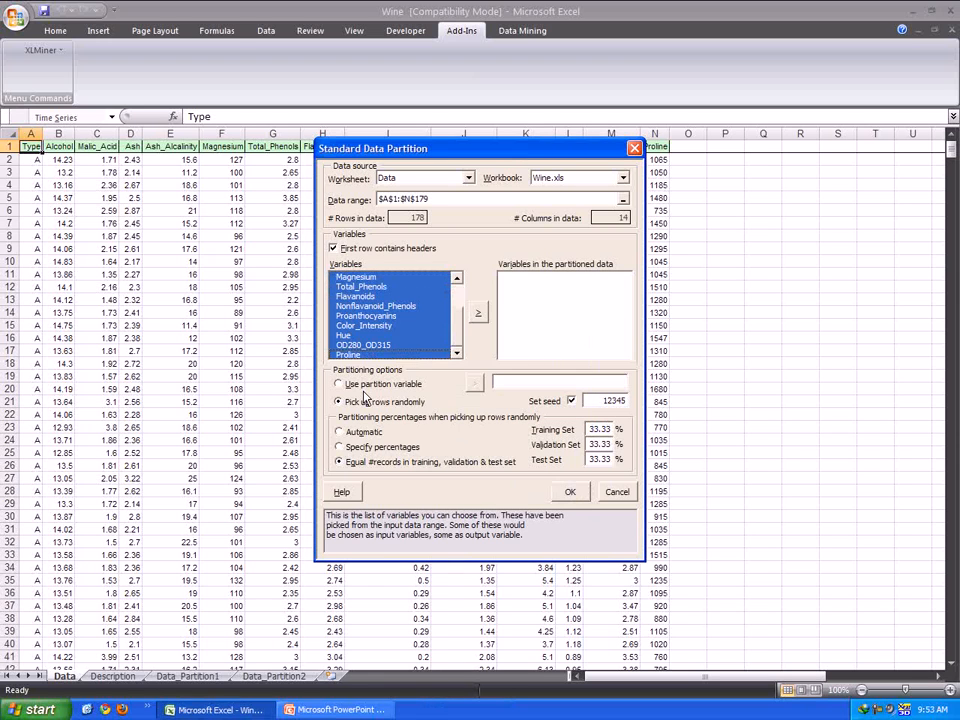
{"action": "left_click", "coordinate": [478, 312]}
{"action": "left_click", "coordinate": [571, 492]}
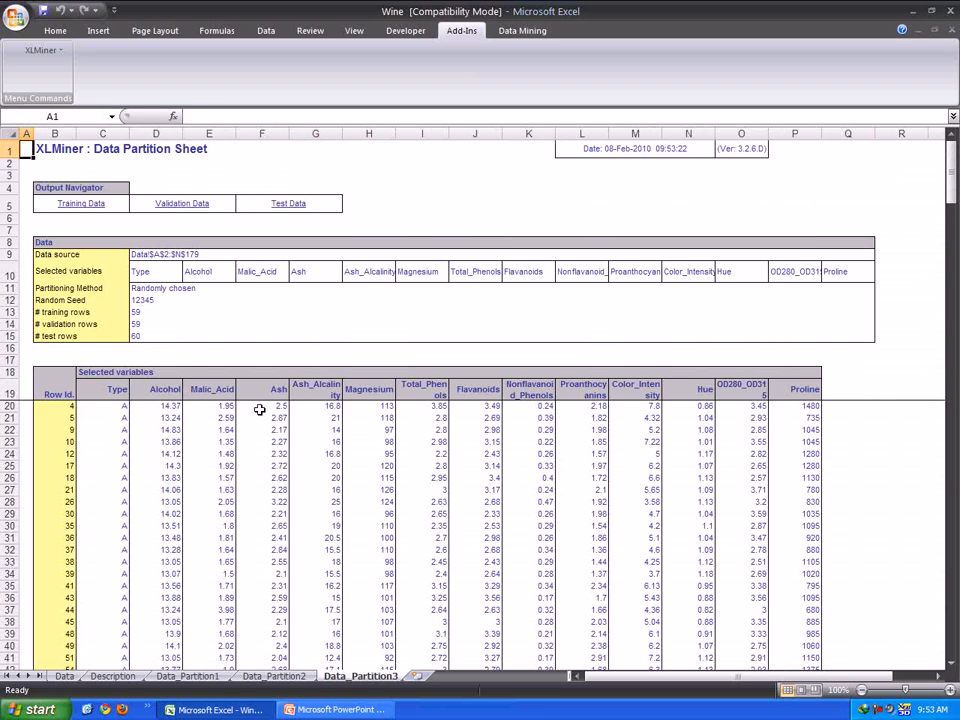
- Compare the three row counts on the equal-records partition sheet and jump to its training, validation and test data
{"action": "left_click_drag", "start_coordinate": [150, 318], "coordinate": [139, 336]}
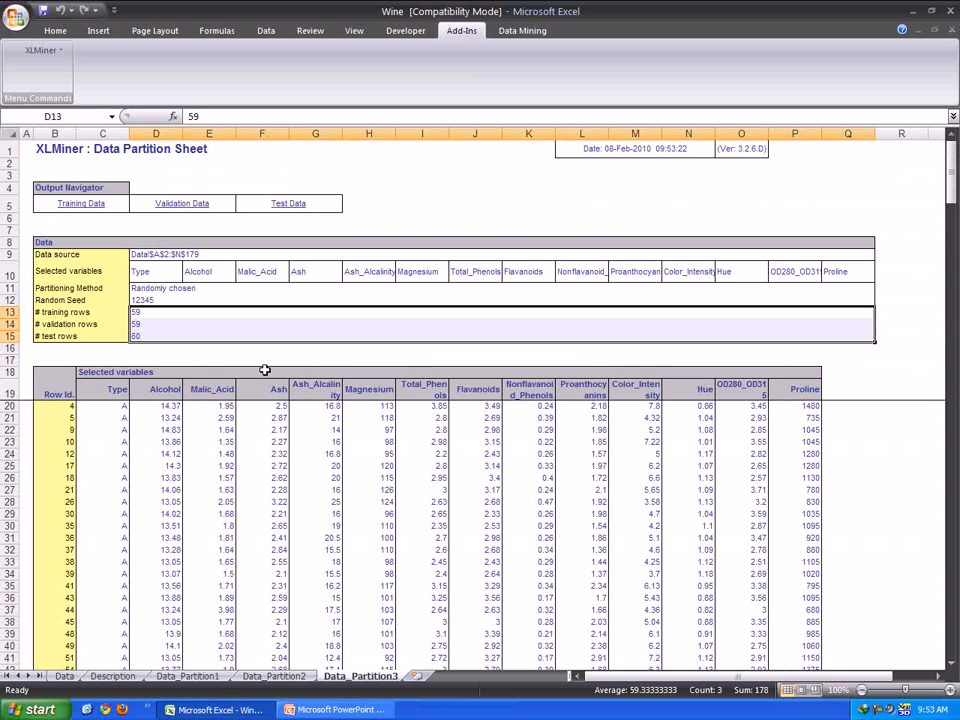
{"action": "left_click", "coordinate": [145, 338]}
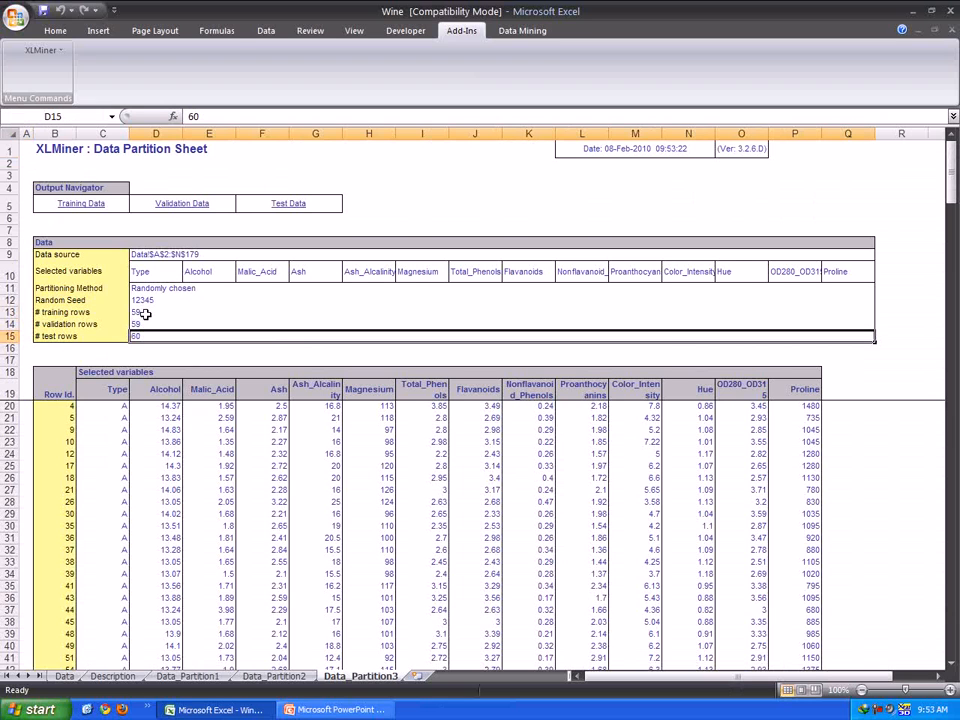
{"action": "left_click", "coordinate": [80, 204]}
{"action": "left_click", "coordinate": [175, 207]}
{"action": "left_click", "coordinate": [276, 210]}
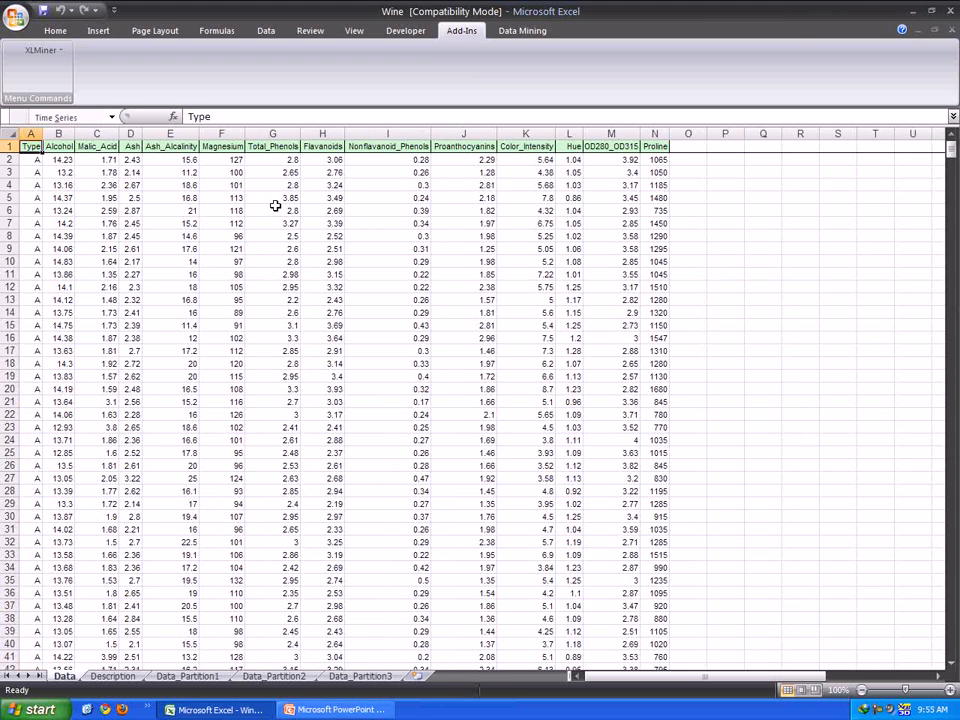
{"action": "left_click", "coordinate": [30, 52]}
{"action": "mouse_move", "coordinate": [31, 68]}
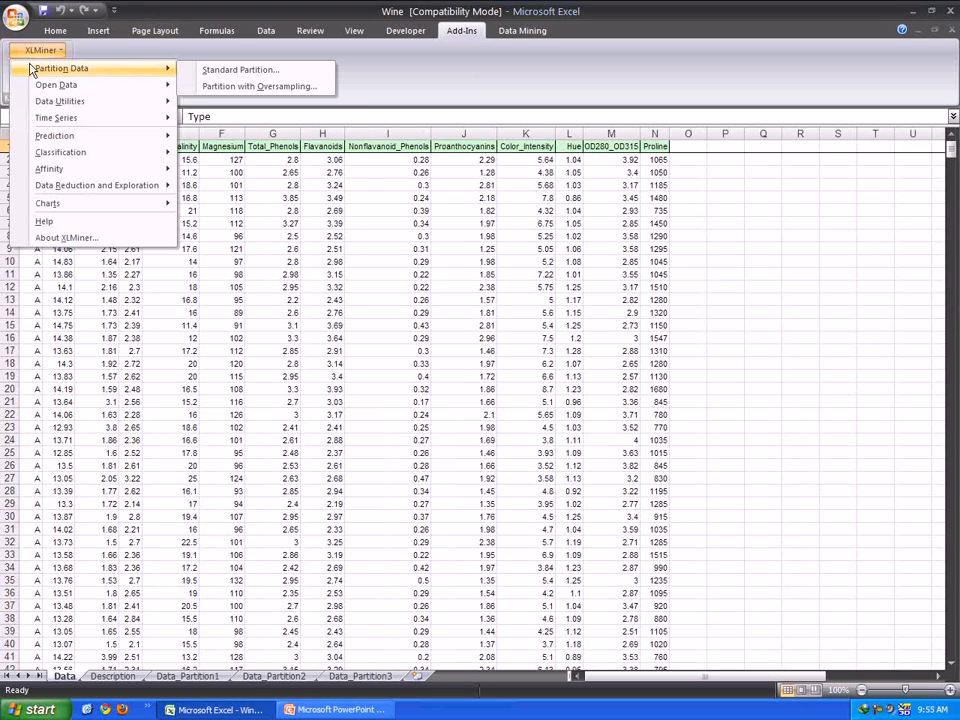
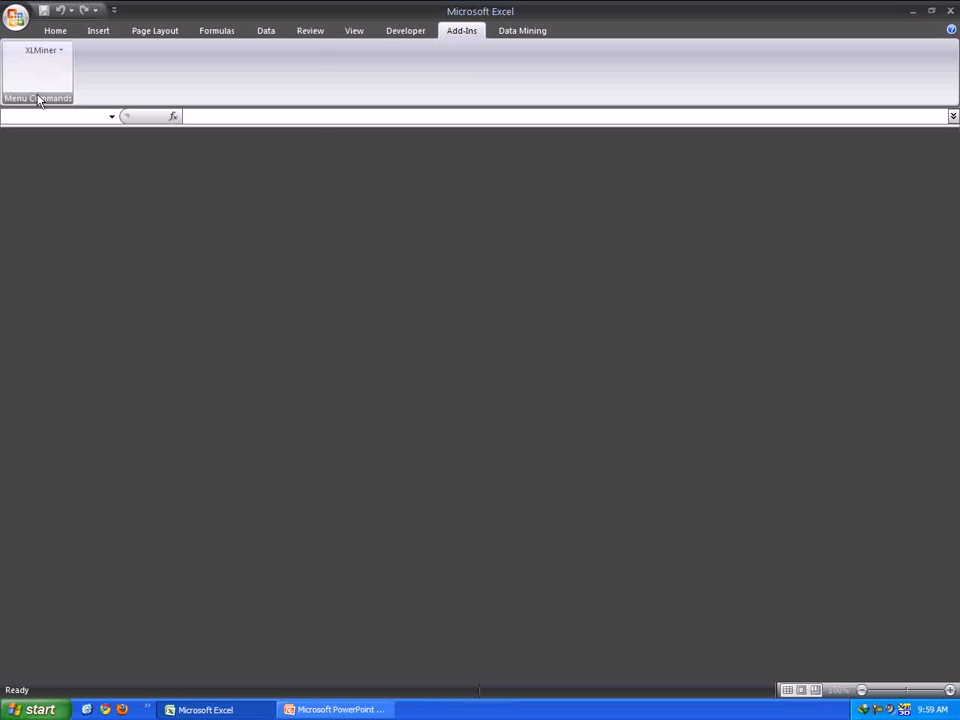
- Open the Catalog_multi workbook from the Datasets folder
{"action": "left_click", "coordinate": [16, 18]}
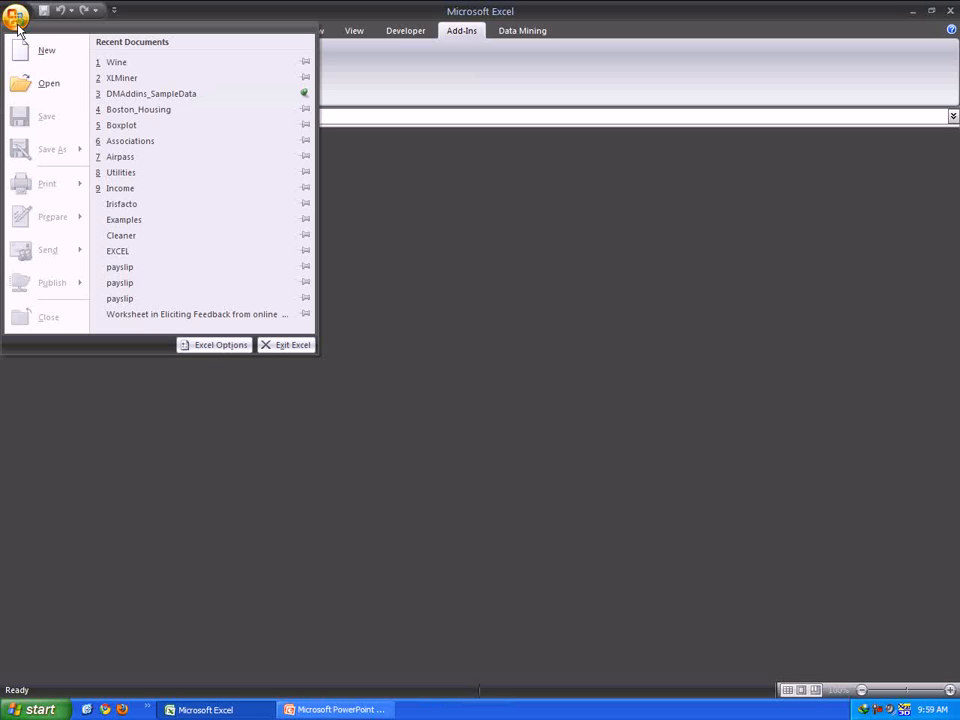
{"action": "left_click", "coordinate": [48, 90]}
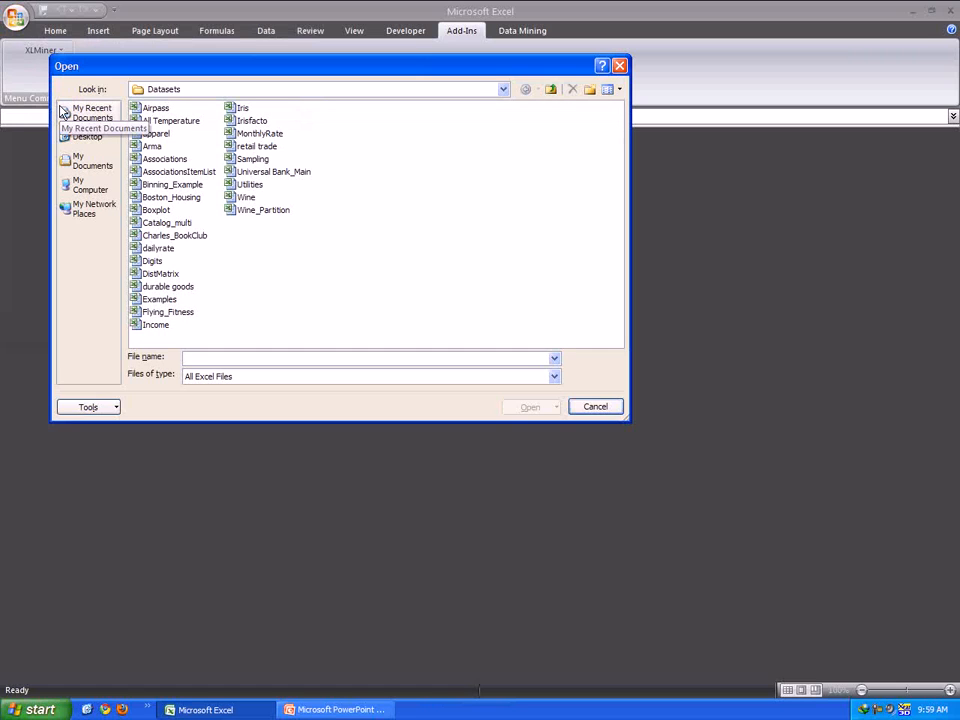
{"action": "left_click", "coordinate": [175, 229]}
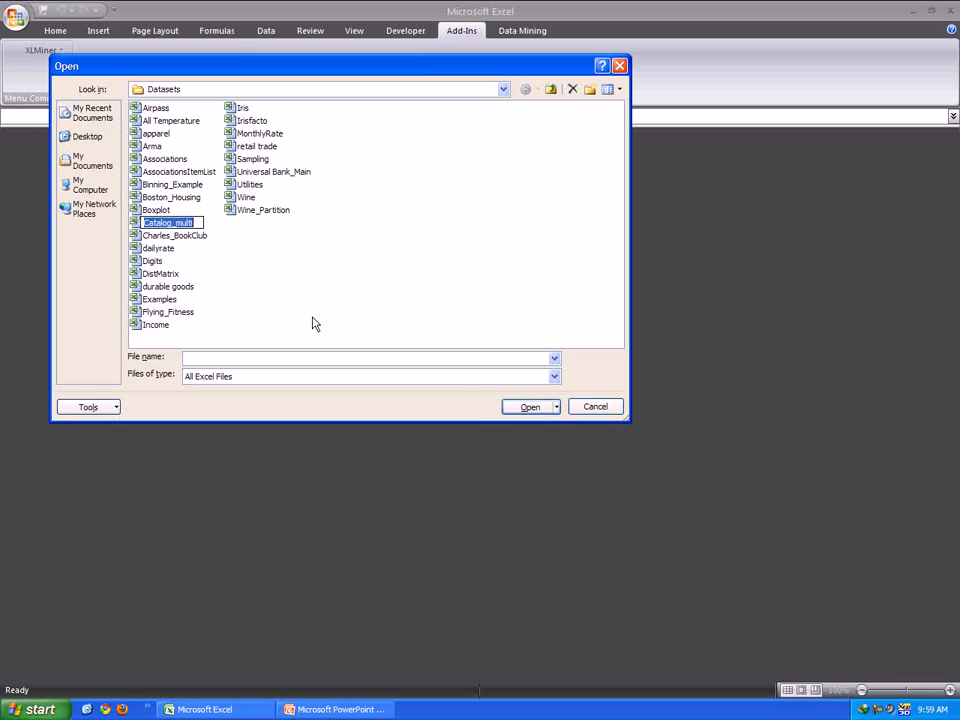
{"action": "left_click", "coordinate": [517, 410]}
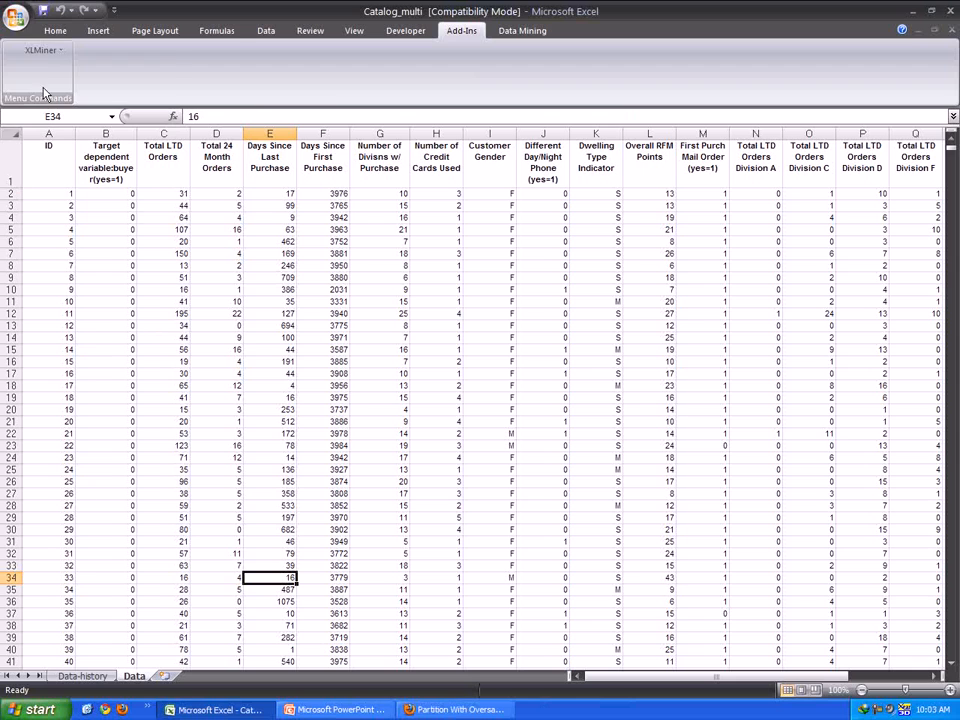
- Start XLMiner's Partition with Oversampling on the Data sheet, accept the row limit and check the row and column counts
{"action": "left_click", "coordinate": [43, 51]}
{"action": "mouse_move", "coordinate": [64, 67]}
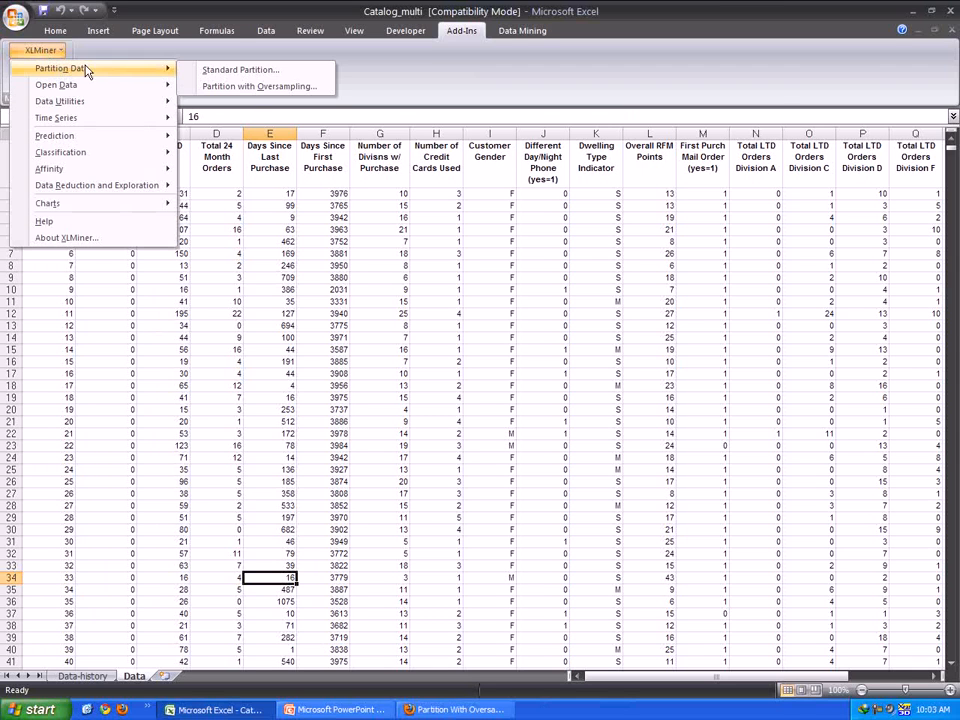
{"action": "left_click", "coordinate": [236, 88]}
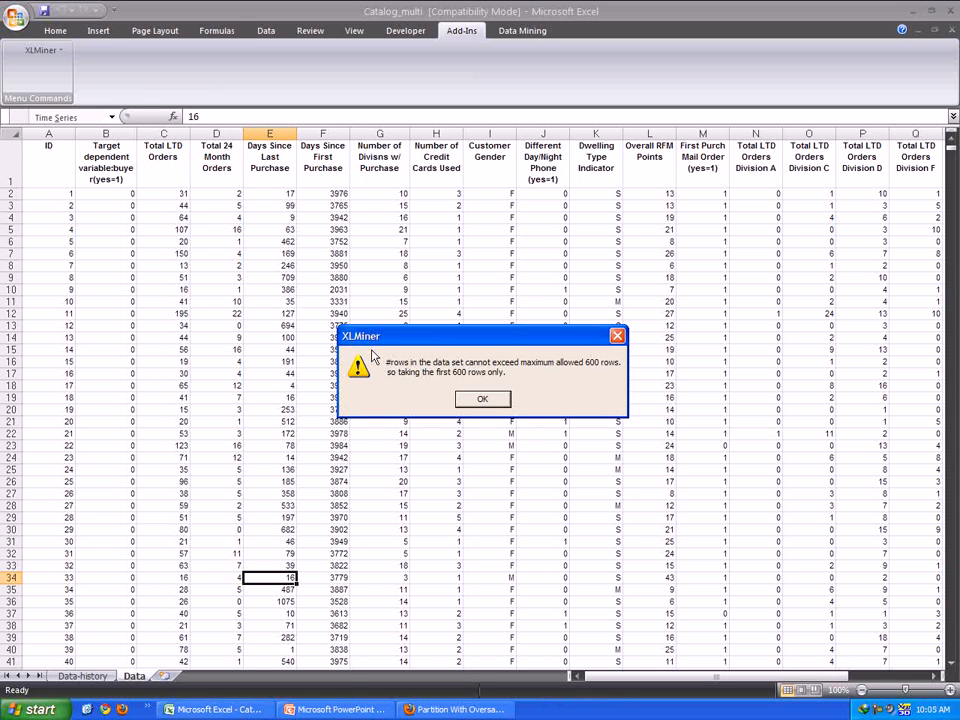
{"action": "left_click", "coordinate": [480, 400]}
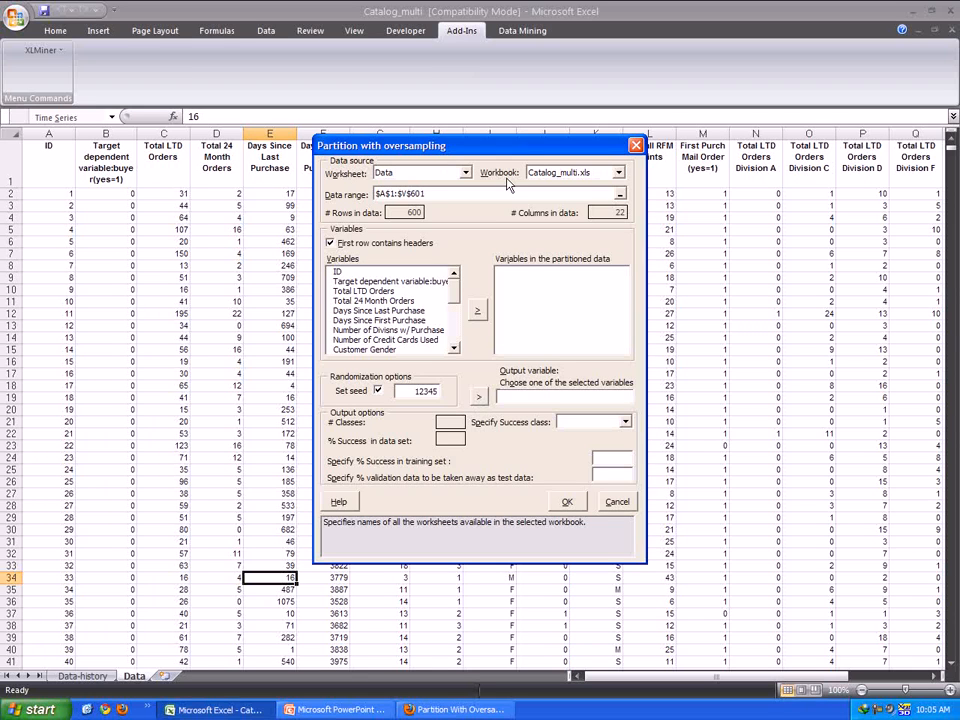
{"action": "left_click", "coordinate": [405, 213]}
{"action": "left_click", "coordinate": [620, 213]}
{"action": "left_click_drag", "start_coordinate": [337, 273], "coordinate": [372, 247]}
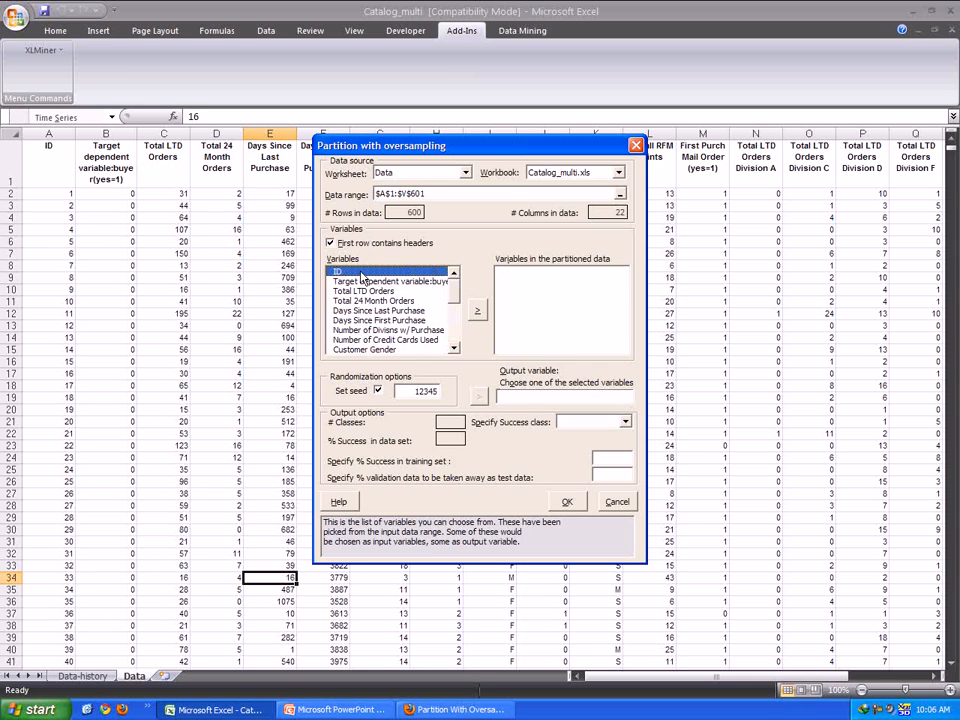
{"action": "left_click_drag", "start_coordinate": [362, 277], "coordinate": [367, 444]}
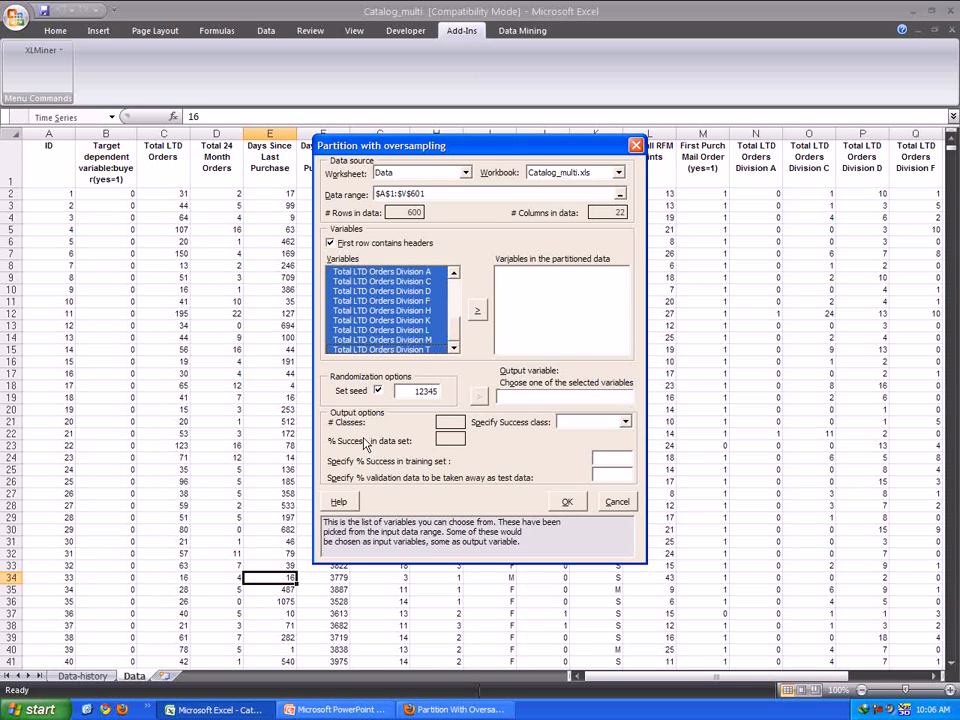
{"action": "left_click", "coordinate": [478, 312]}
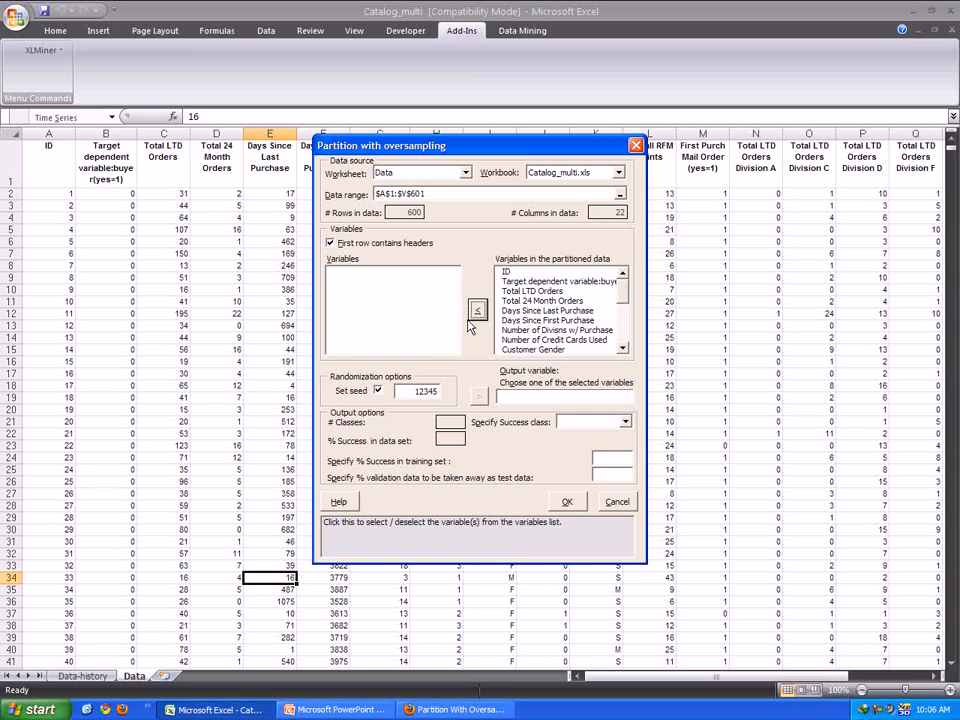
{"action": "left_click", "coordinate": [472, 318]}
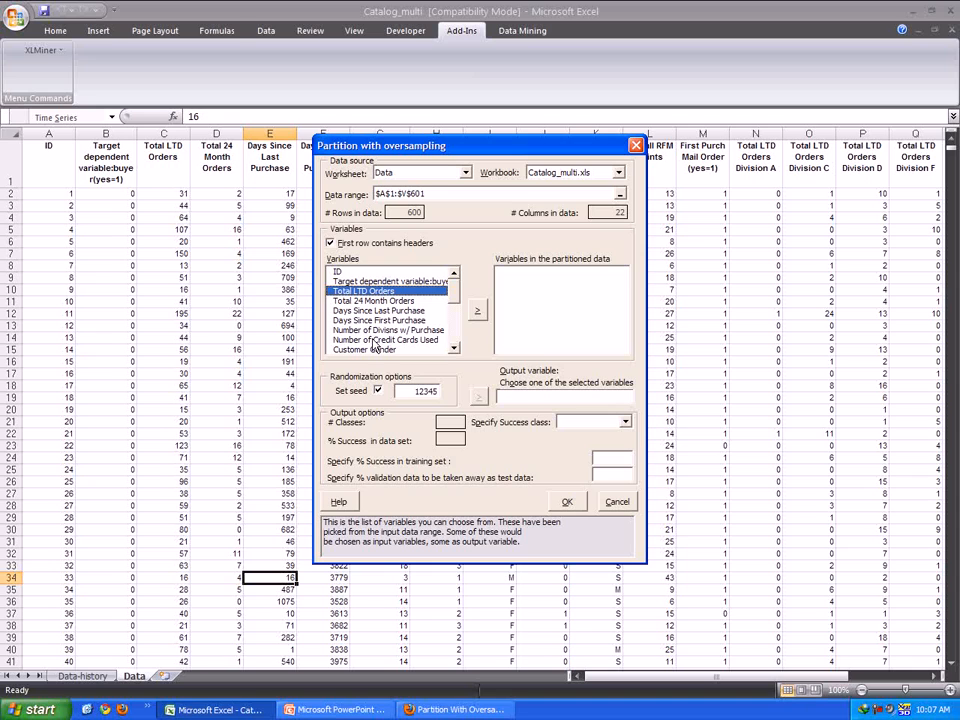
{"action": "key", "text": "Down"}
{"action": "key", "text": "Down"}
{"action": "key", "text": "Down"}
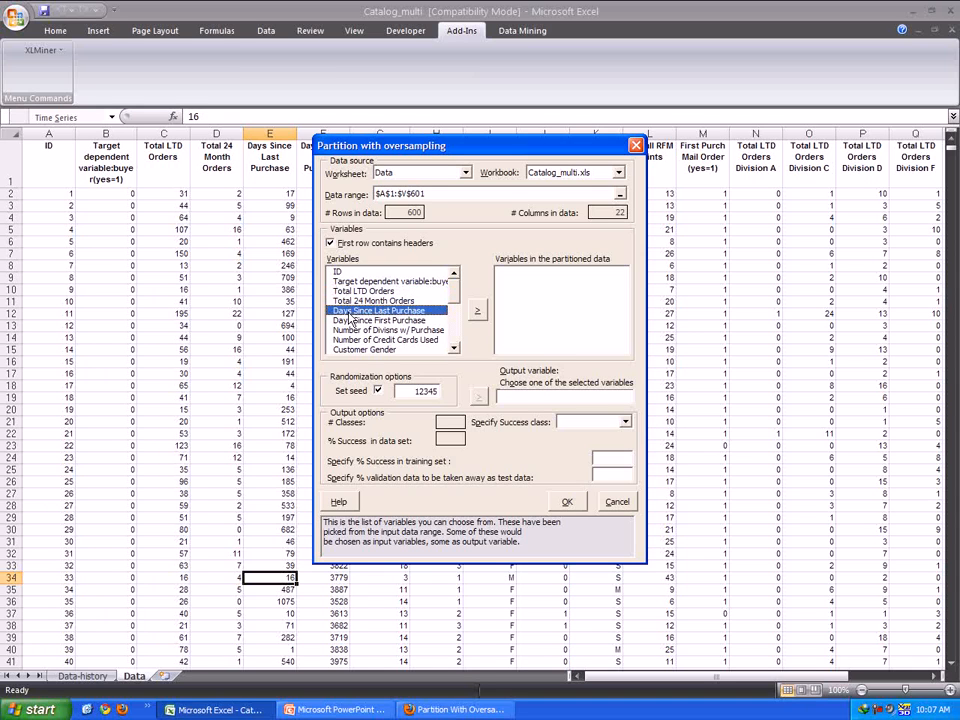
{"action": "left_click", "coordinate": [350, 329]}
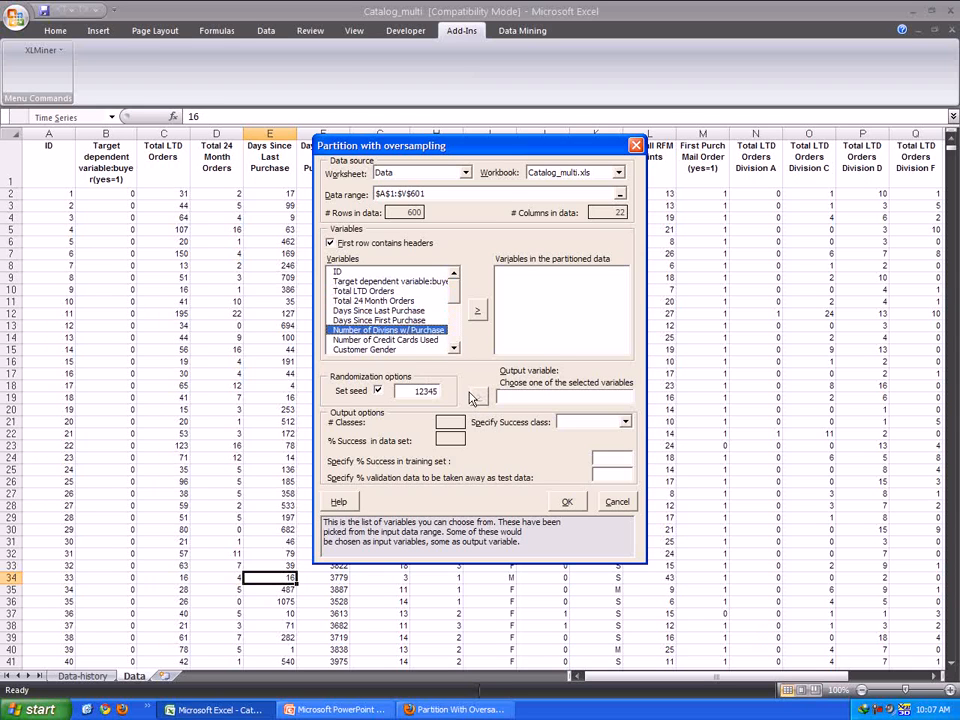
- Include all variables of the Data sheet in the oversampling partition, from ID to Total LTD Orders Division T
{"action": "left_click", "coordinate": [354, 283]}
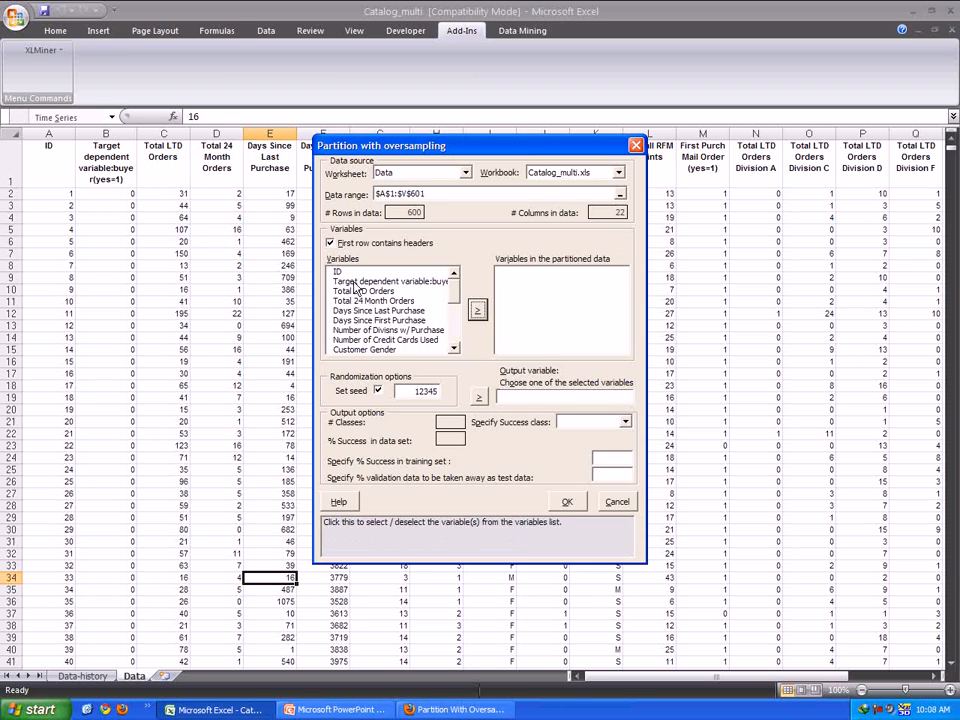
{"action": "left_click_drag", "start_coordinate": [340, 272], "coordinate": [362, 437]}
{"action": "left_click", "coordinate": [477, 310]}
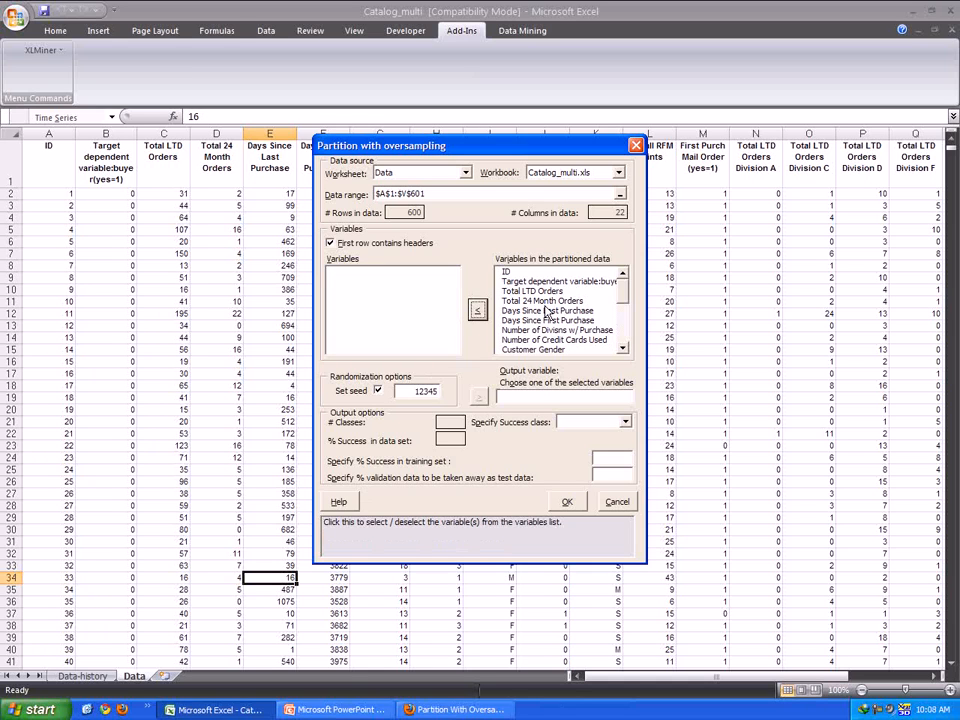
- Try Total 24 Month Orders and the target dependent variable as output variable of the Data sheet's oversampling partition
{"action": "left_click", "coordinate": [541, 292]}
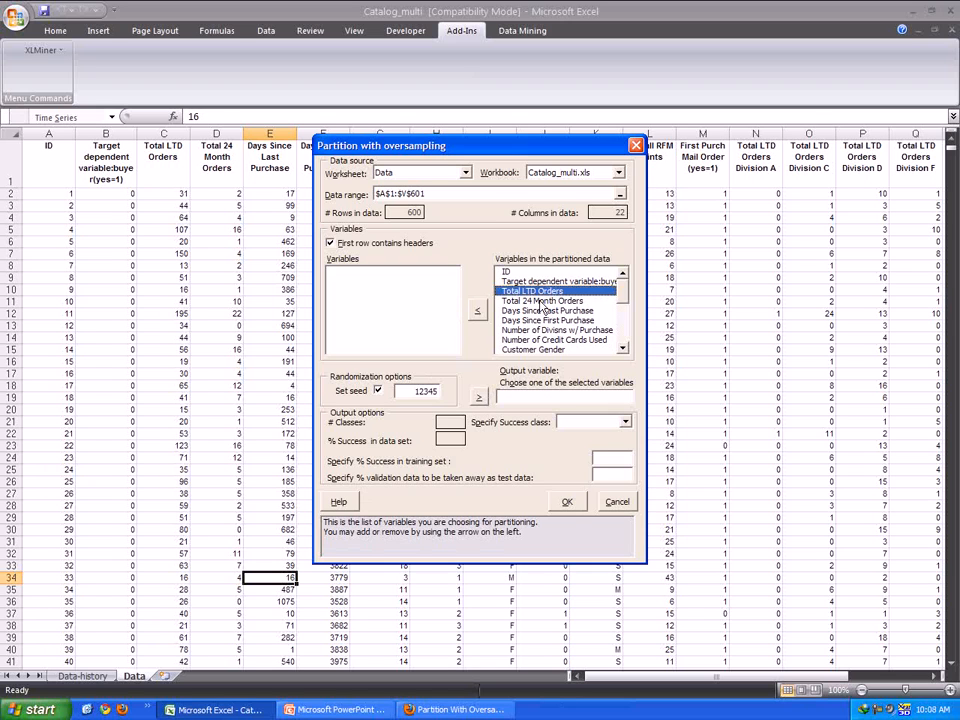
{"action": "left_click", "coordinate": [541, 301]}
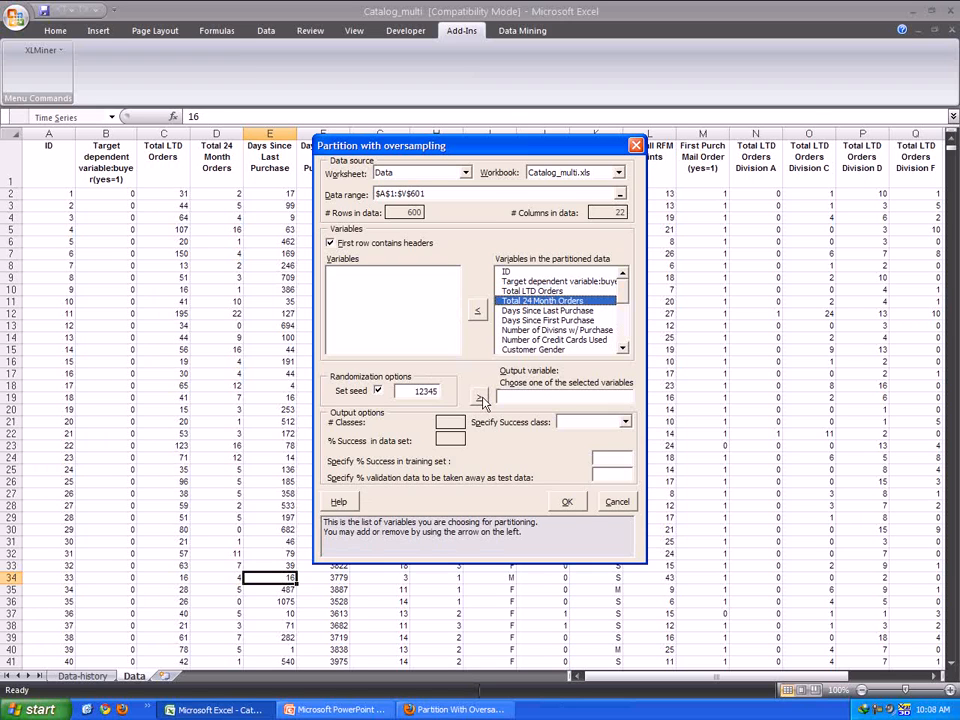
{"action": "left_click", "coordinate": [481, 399]}
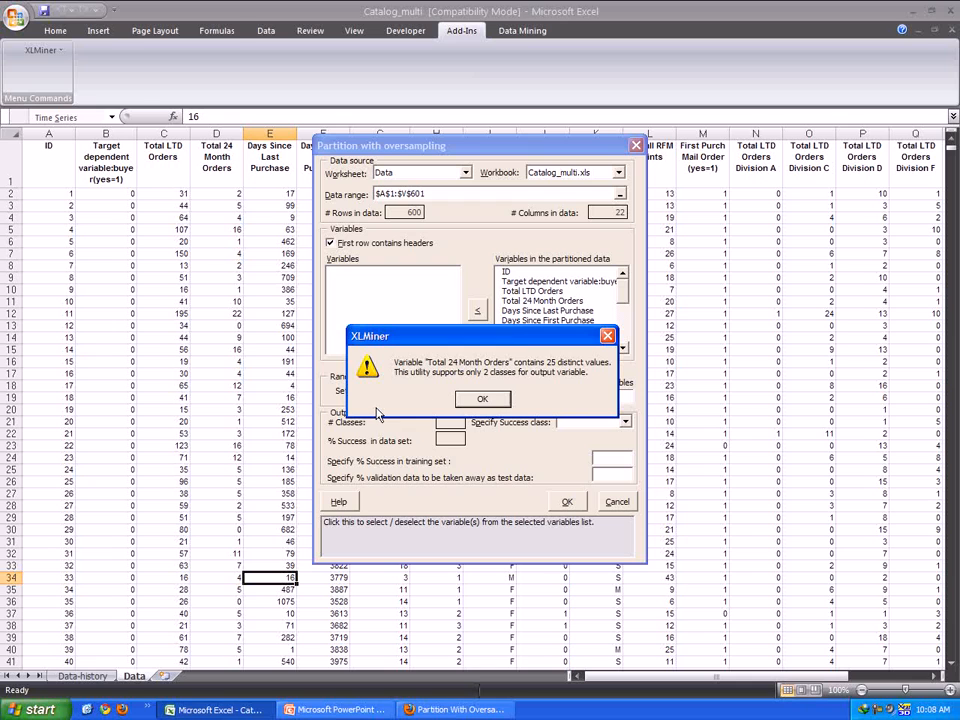
{"action": "left_click", "coordinate": [482, 398]}
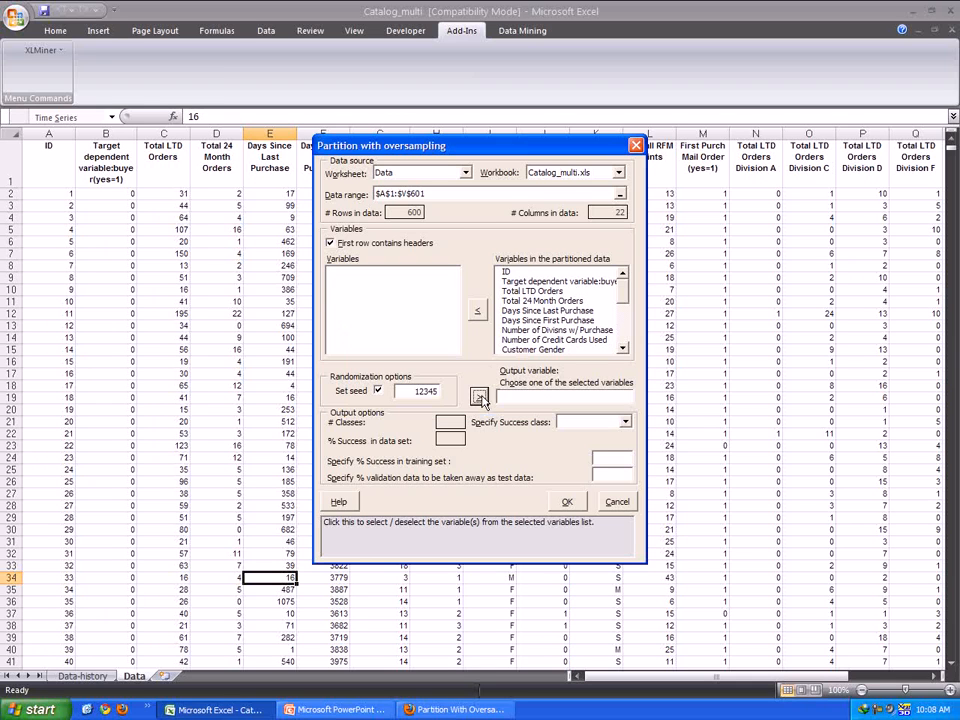
{"action": "left_click", "coordinate": [516, 283]}
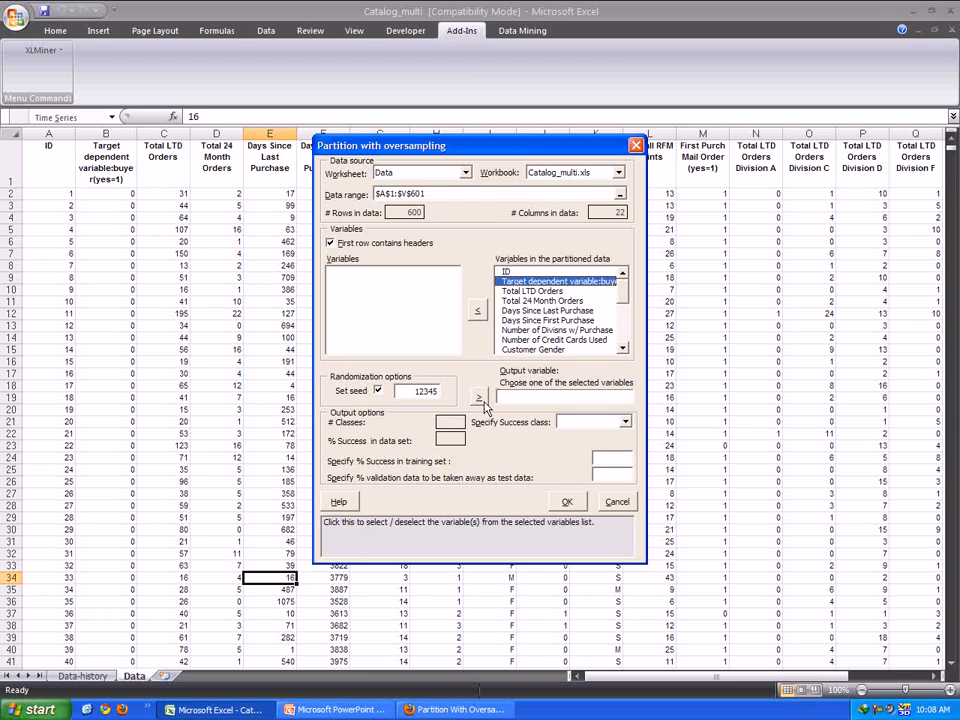
{"action": "left_click", "coordinate": [480, 398]}
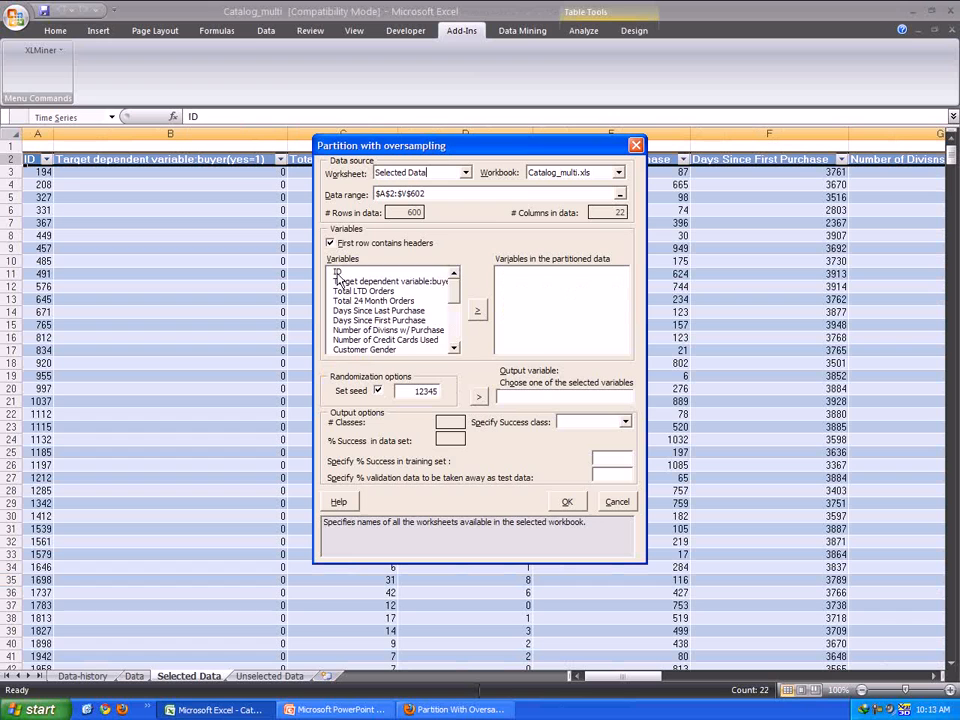
- Include all variables of the Selected Data sheet in the partition and try the target dependent variable as output variable
{"action": "left_click_drag", "start_coordinate": [338, 279], "coordinate": [280, 423]}
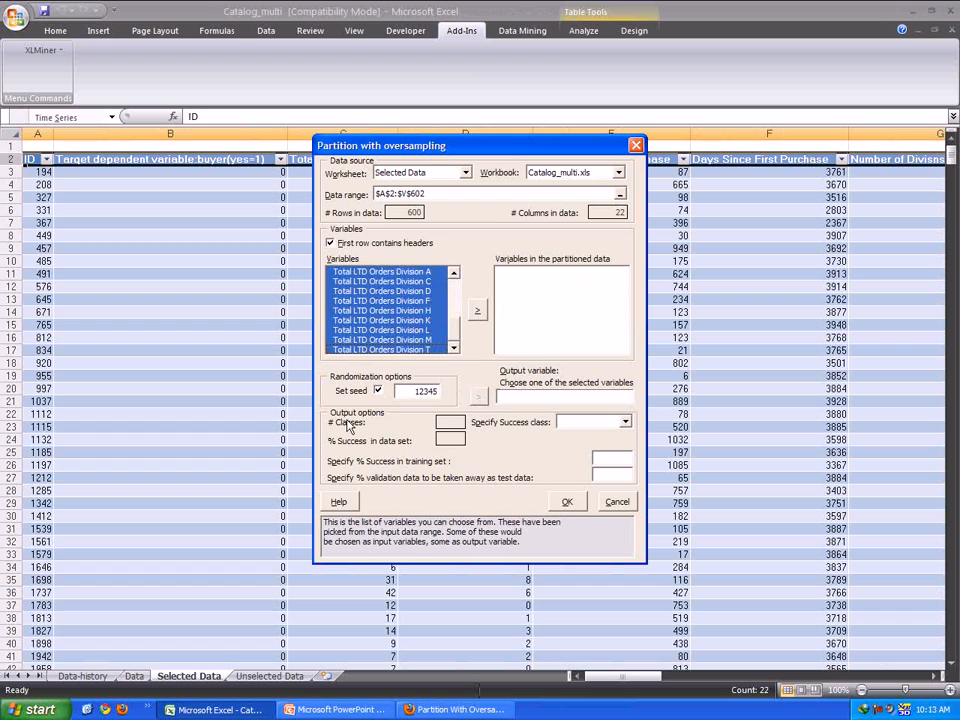
{"action": "left_click", "coordinate": [477, 310]}
{"action": "left_click", "coordinate": [540, 281]}
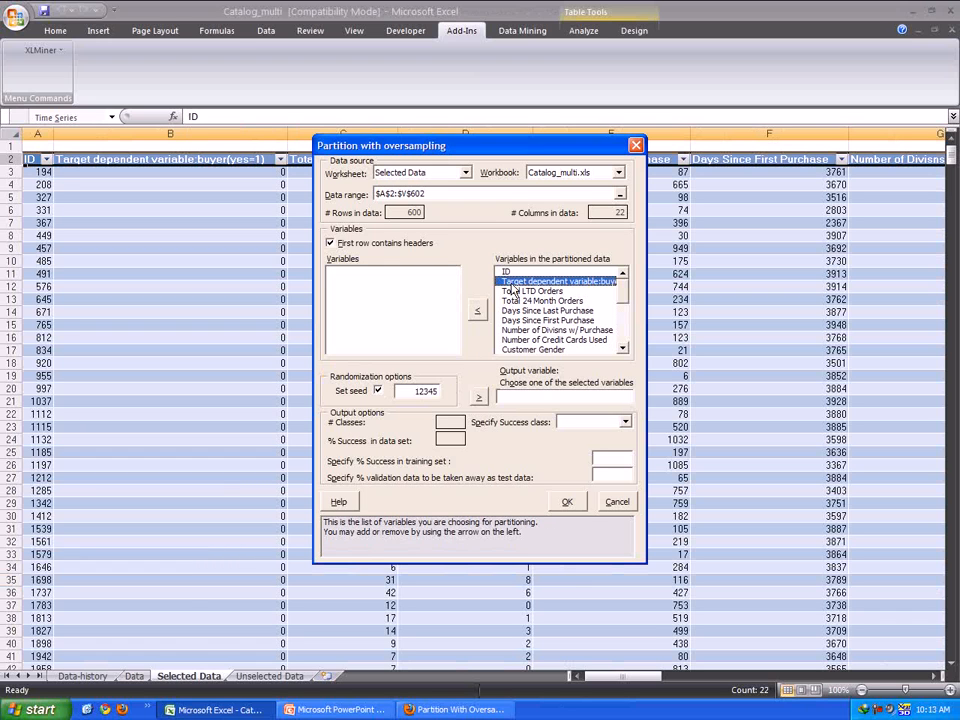
{"action": "left_click", "coordinate": [478, 397]}
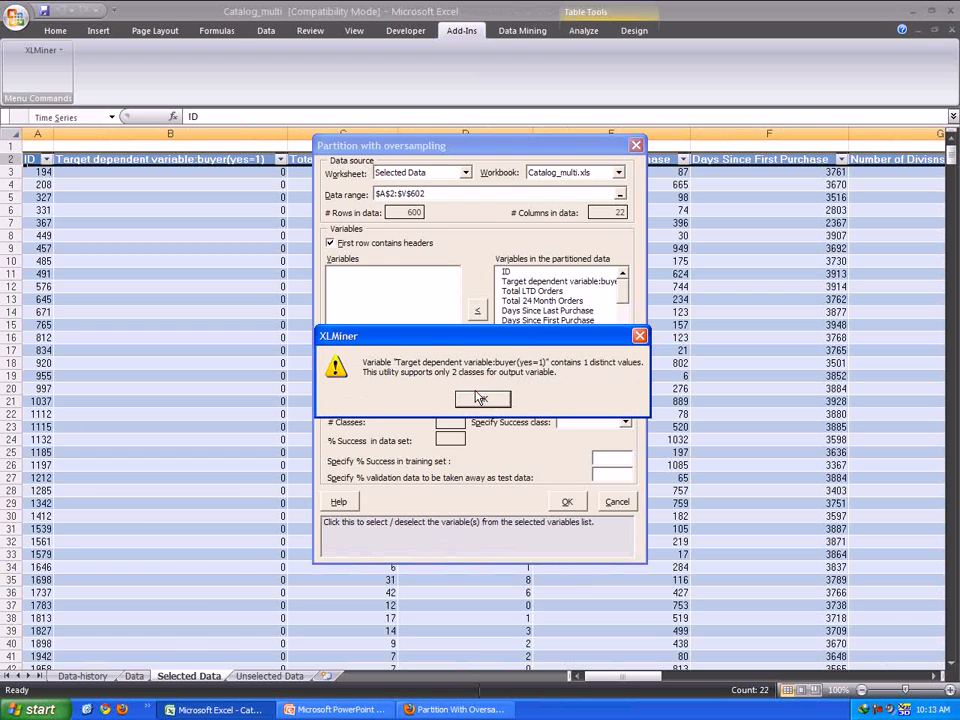
{"action": "left_click", "coordinate": [479, 398]}
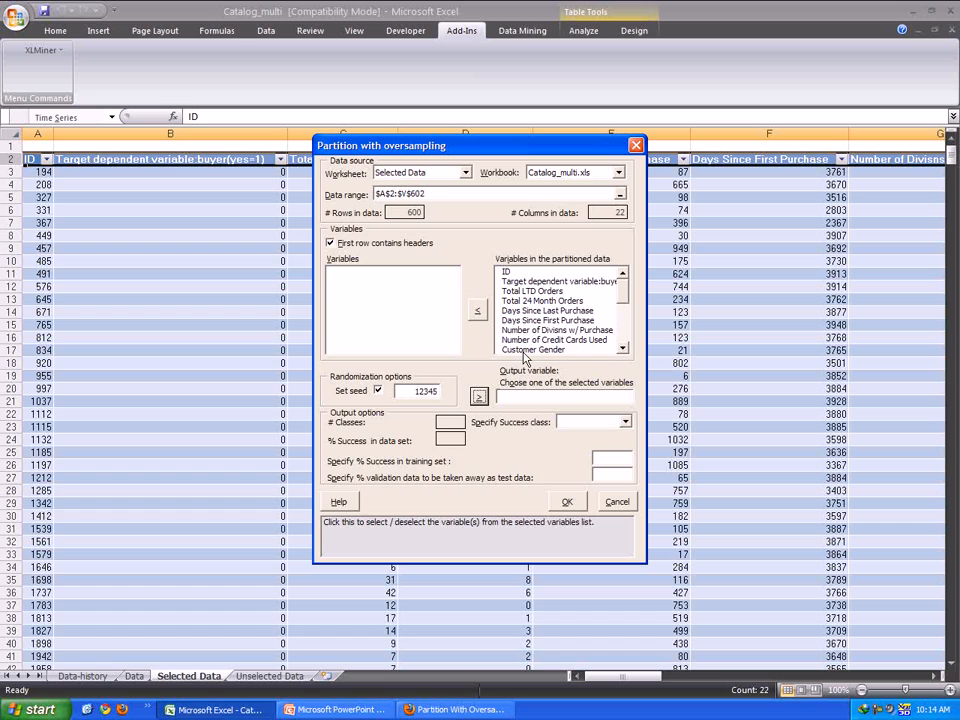
- Choose Customer Gender as output variable and try partitioning with 80% success in the training set and 50% of validation data as test data
{"action": "left_click", "coordinate": [524, 351]}
{"action": "left_click", "coordinate": [479, 397]}
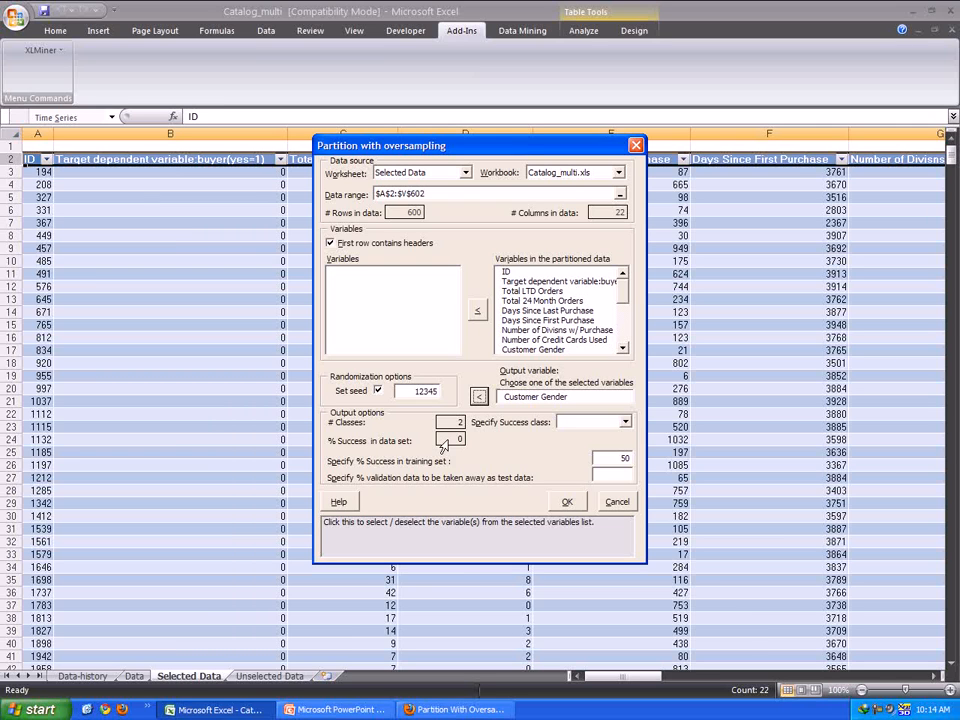
{"action": "left_click", "coordinate": [596, 460]}
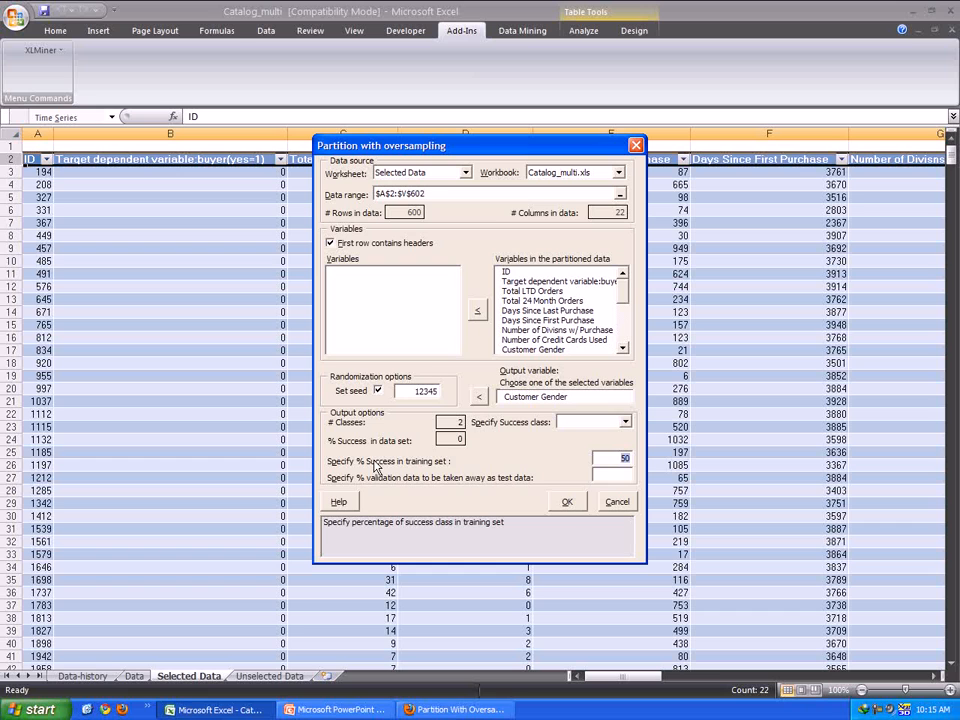
{"action": "left_click", "coordinate": [606, 476]}
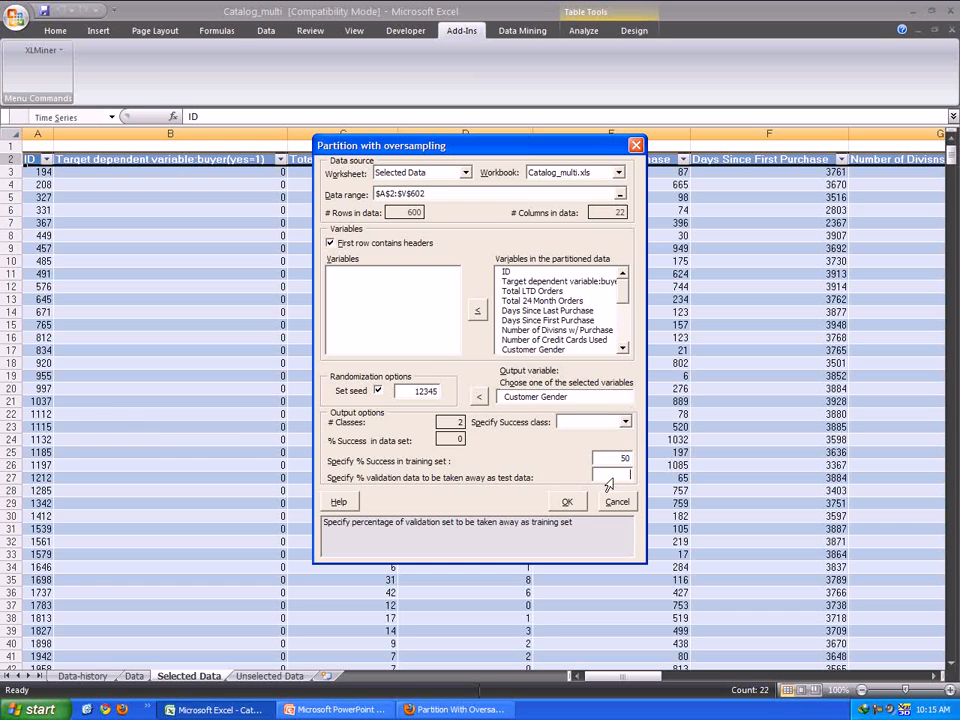
{"action": "type", "text": "80"}
{"action": "left_click", "coordinate": [634, 462]}
{"action": "type", "text": "80"}
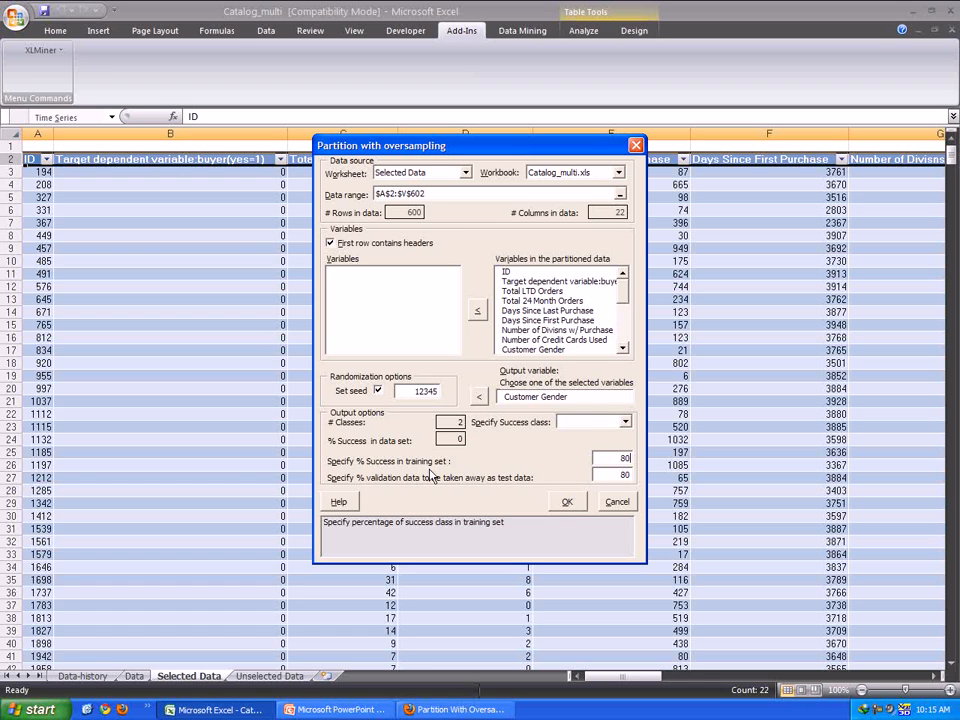
{"action": "left_click_drag", "start_coordinate": [610, 476], "coordinate": [637, 477]}
{"action": "type", "text": "50"}
{"action": "left_click", "coordinate": [564, 502]}
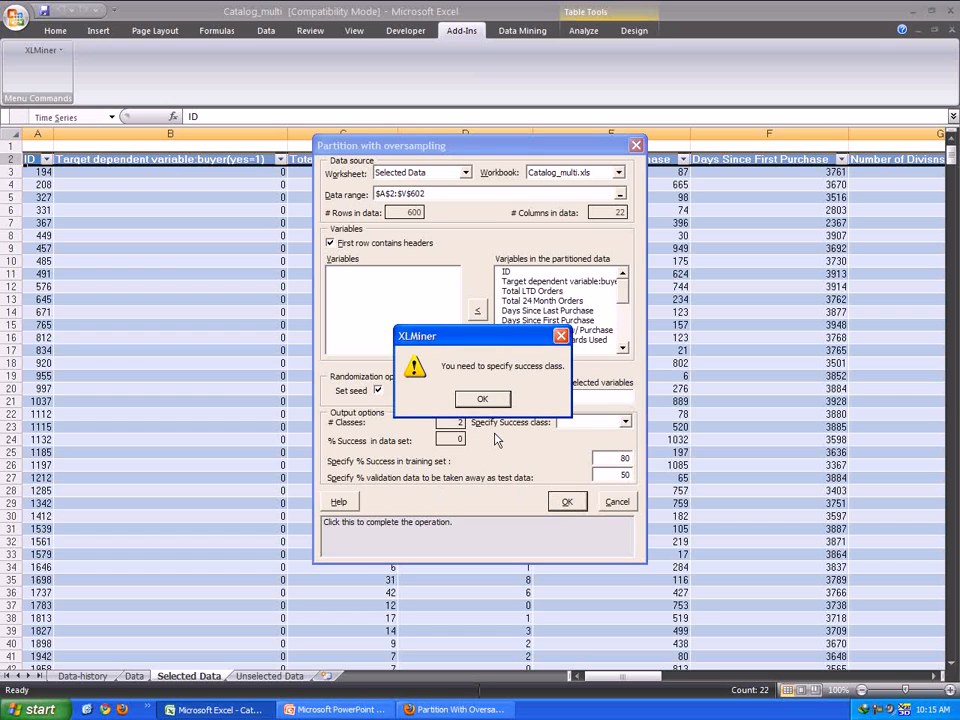
{"action": "key", "text": "Return"}
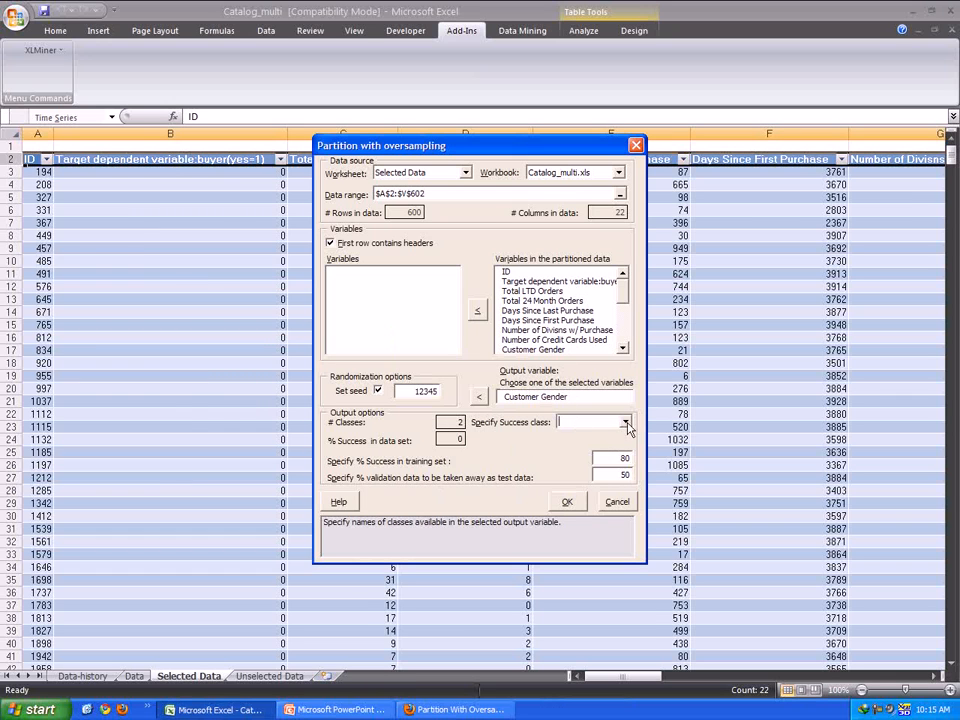
- Try to run the Selected Data partition with success class F and with success class M
{"action": "left_click", "coordinate": [625, 422]}
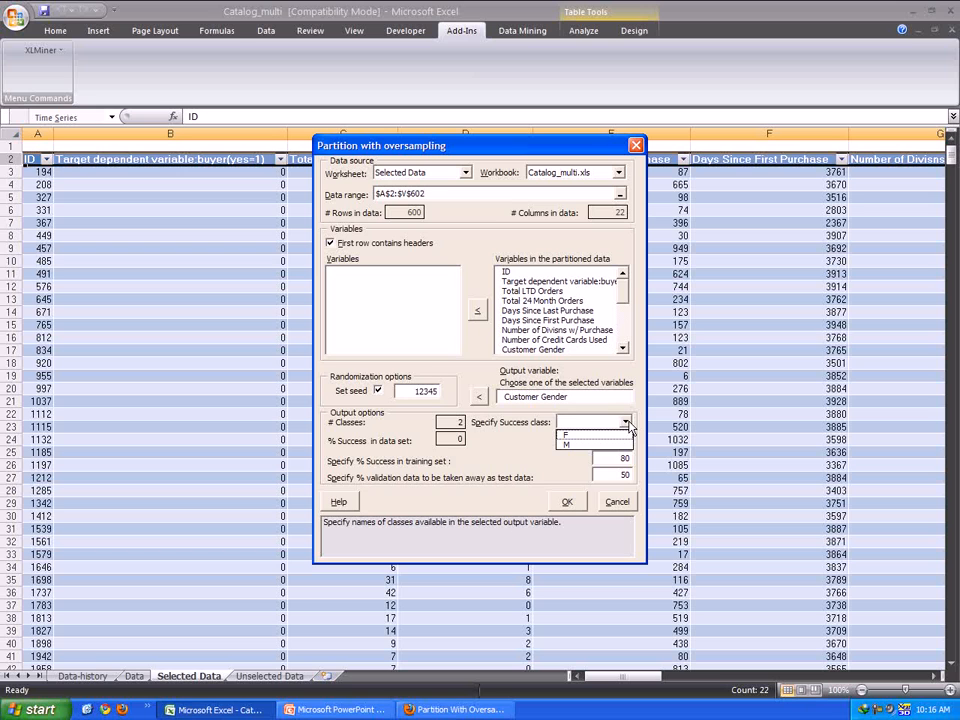
{"action": "left_click", "coordinate": [602, 436]}
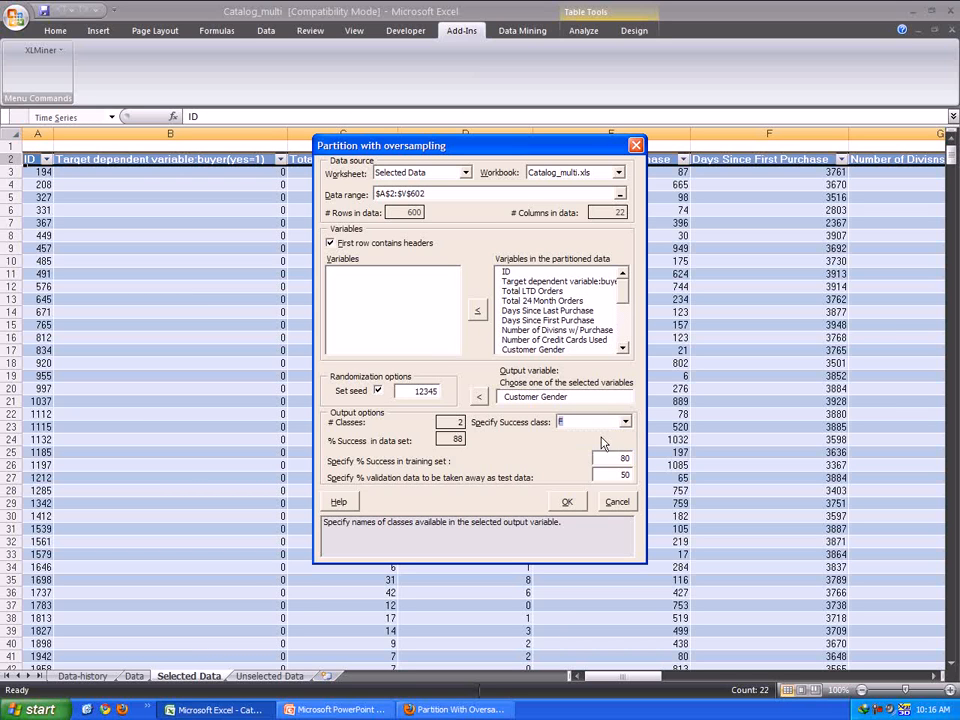
{"action": "left_click", "coordinate": [567, 502]}
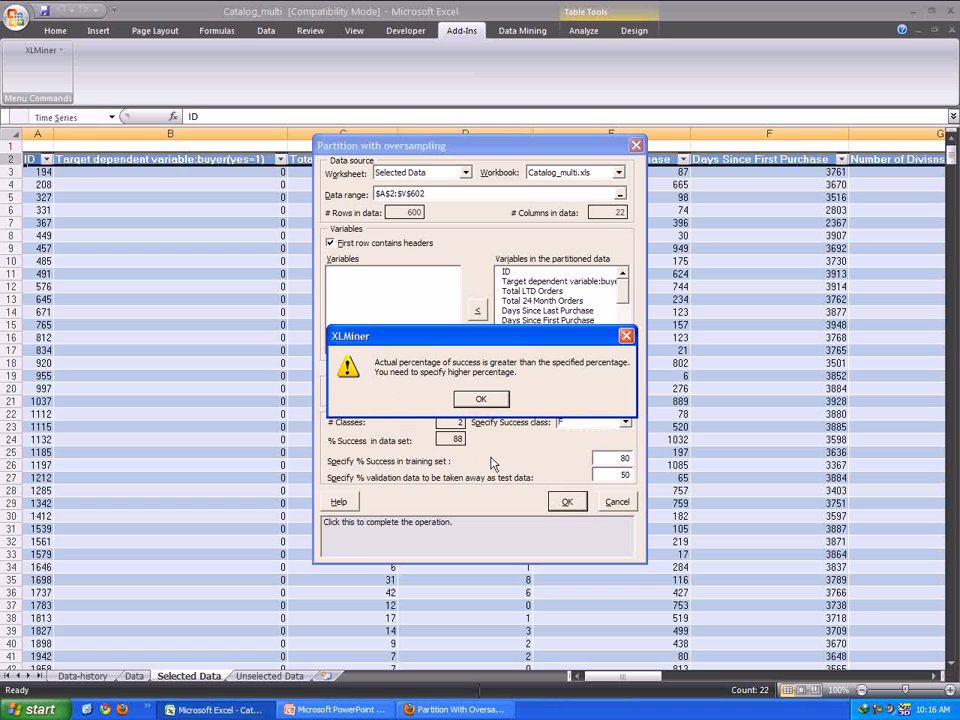
{"action": "left_click", "coordinate": [481, 399]}
{"action": "left_click", "coordinate": [592, 422]}
{"action": "left_click", "coordinate": [585, 446]}
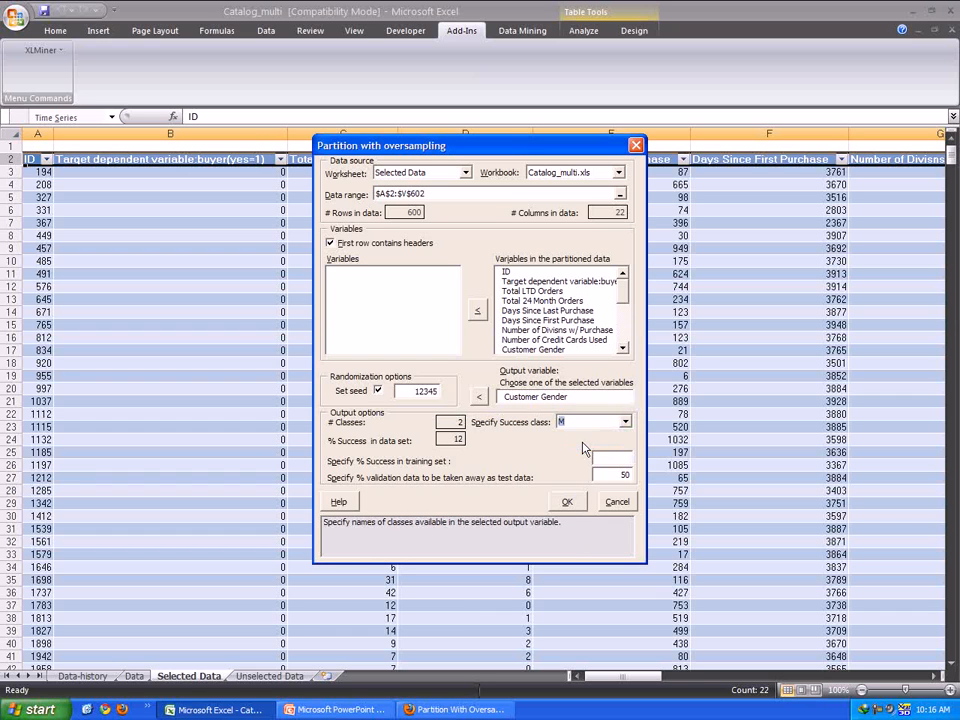
{"action": "left_click", "coordinate": [567, 502]}
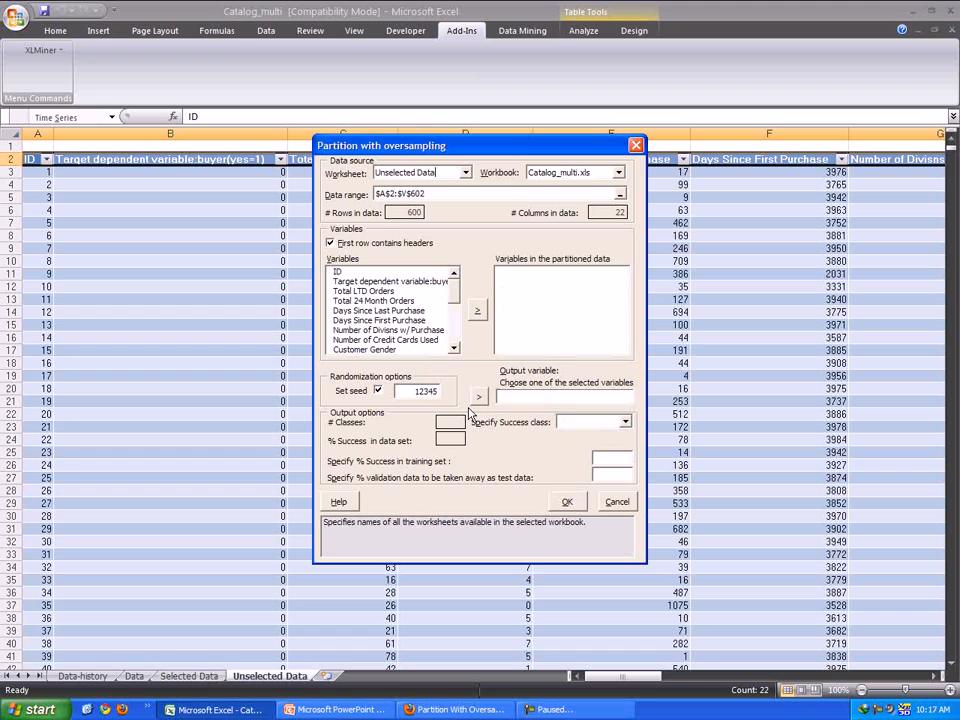
- Include all variables of the Unselected Data sheet in the oversampling partition and choose Customer Gender as the output variable
{"action": "left_click", "coordinate": [415, 213]}
{"action": "left_click_drag", "start_coordinate": [341, 279], "coordinate": [345, 495]}
{"action": "left_click", "coordinate": [478, 311]}
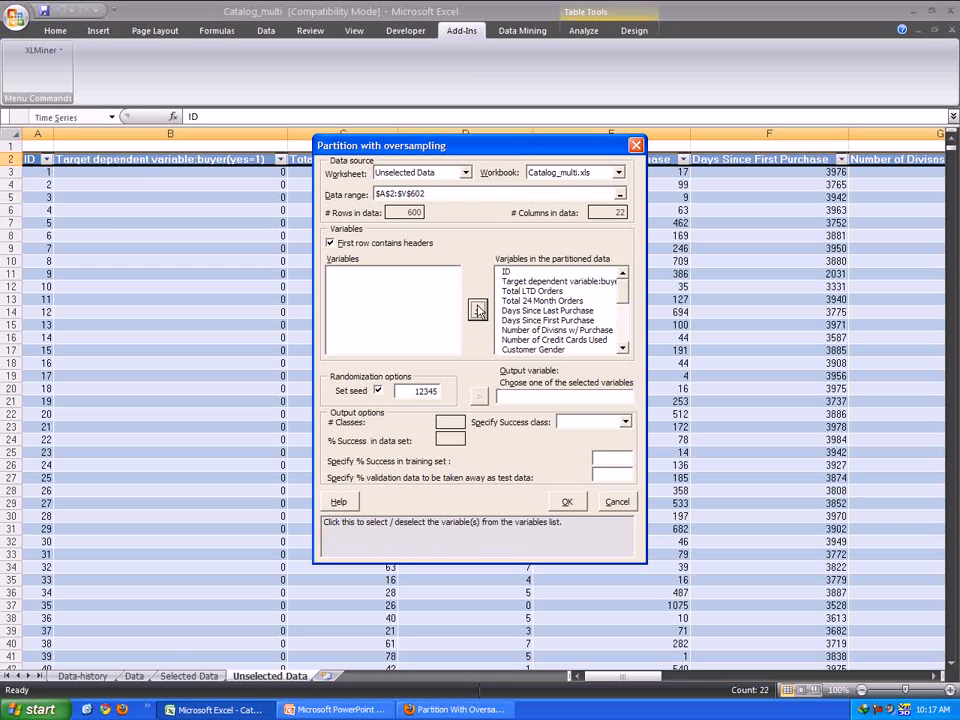
{"action": "left_click", "coordinate": [534, 349]}
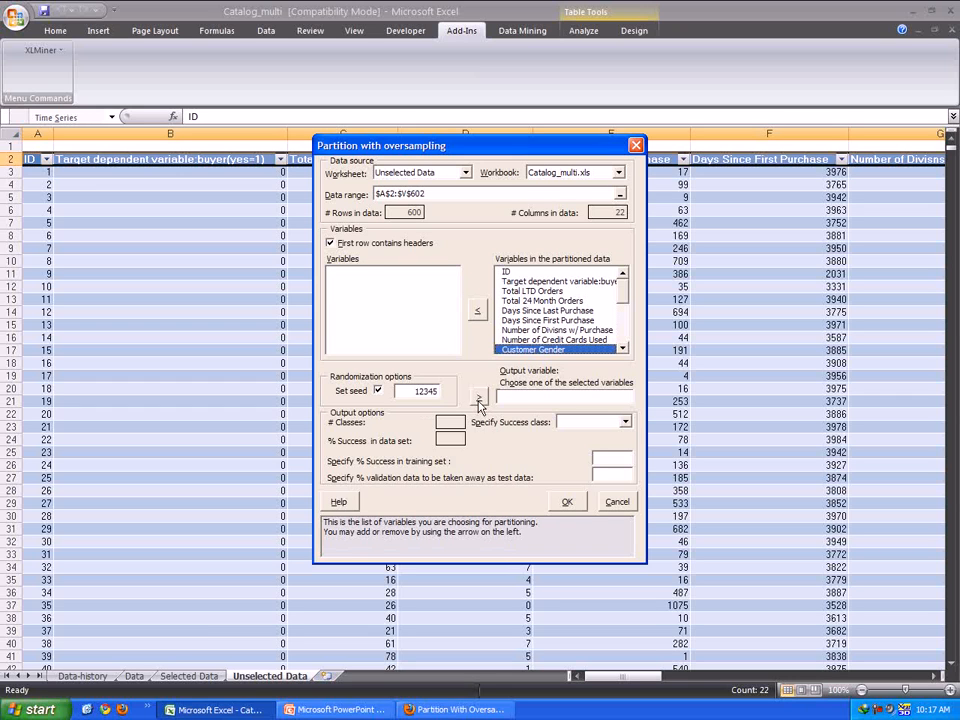
{"action": "left_click", "coordinate": [479, 401]}
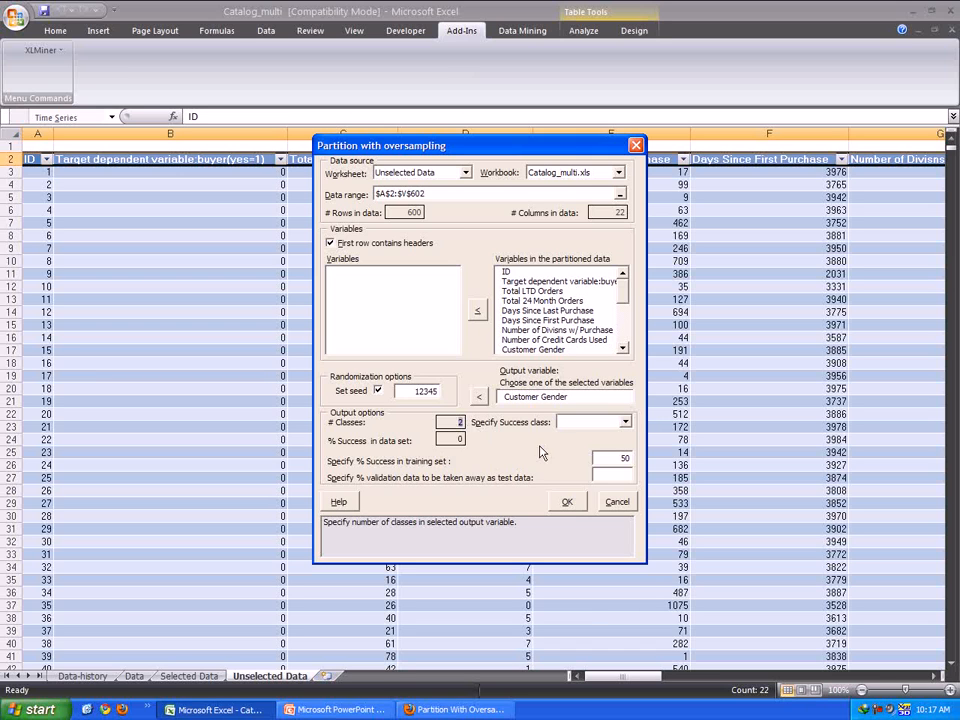
- Set the success class to M, take away 40% of the validation data as test data and run the oversampling partition
{"action": "left_click", "coordinate": [575, 424]}
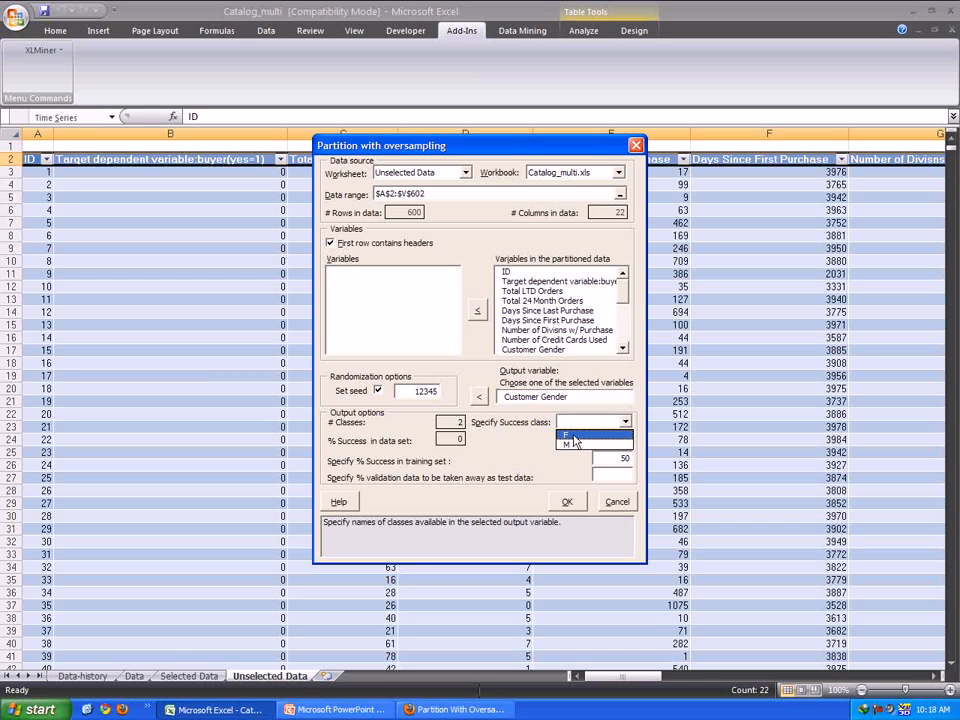
{"action": "left_click", "coordinate": [572, 443]}
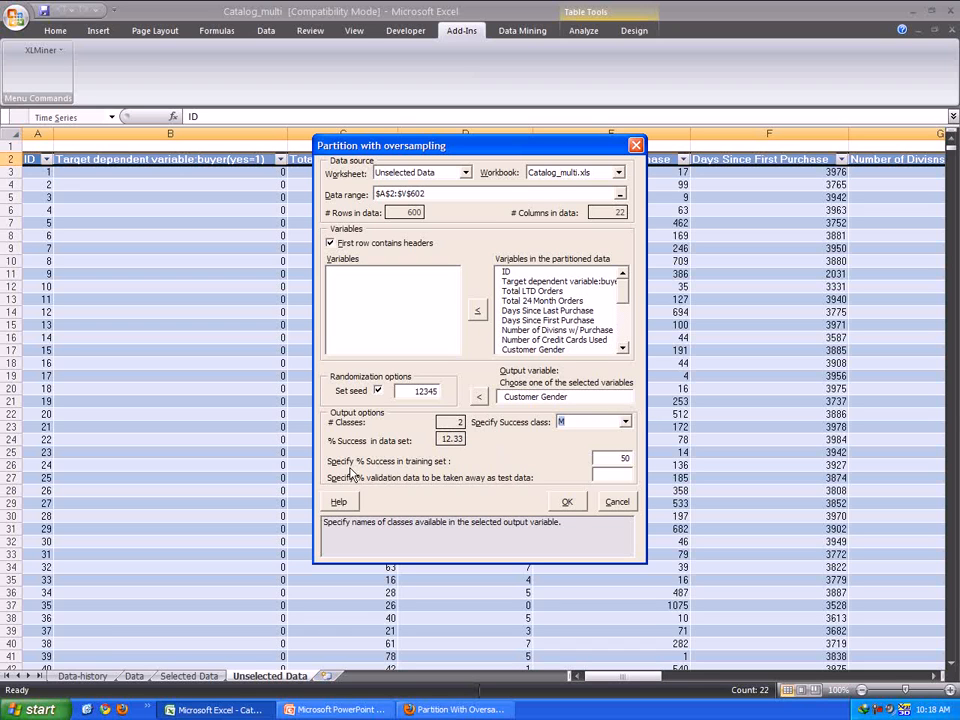
{"action": "left_click", "coordinate": [607, 476]}
{"action": "type", "text": "40"}
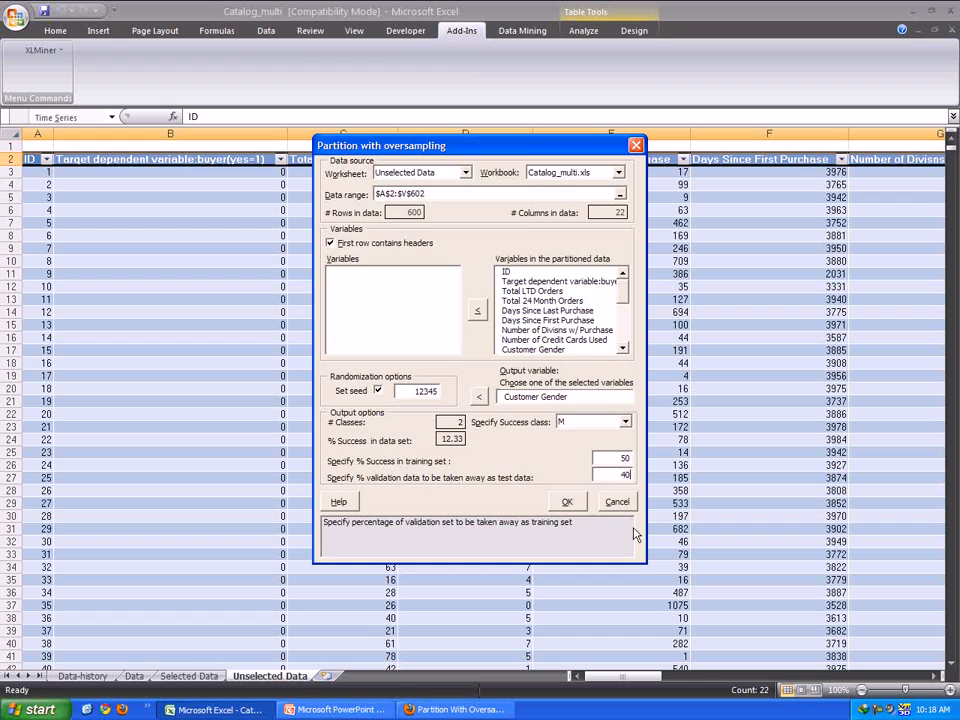
{"action": "left_click", "coordinate": [553, 498]}
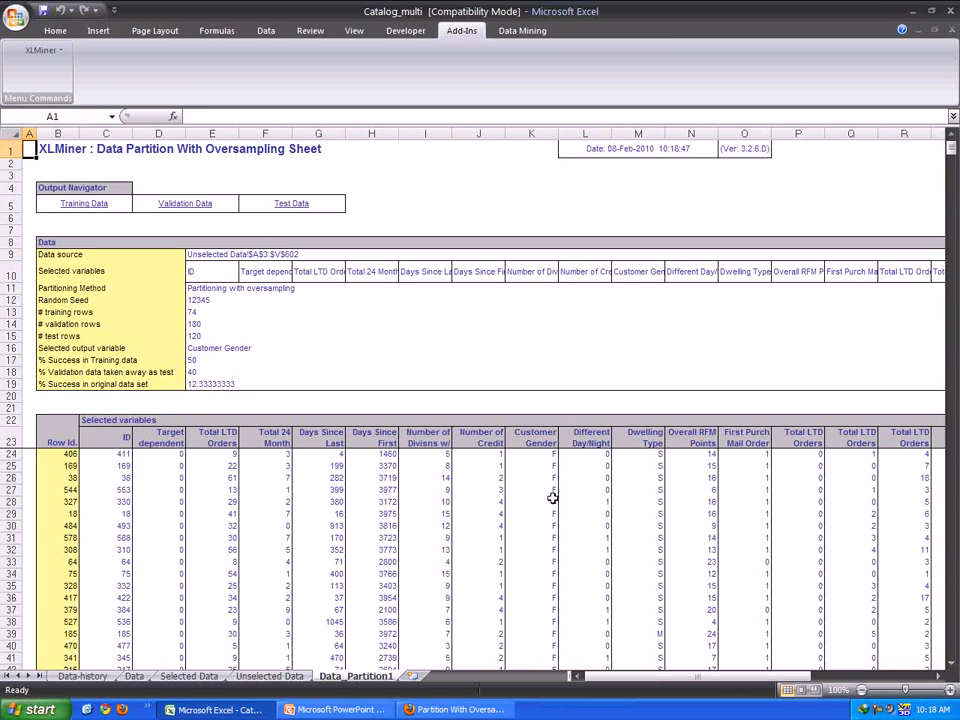
- Check the training, validation and test row counts and the training success percentage on the oversampling partition sheet
{"action": "left_click", "coordinate": [194, 313]}
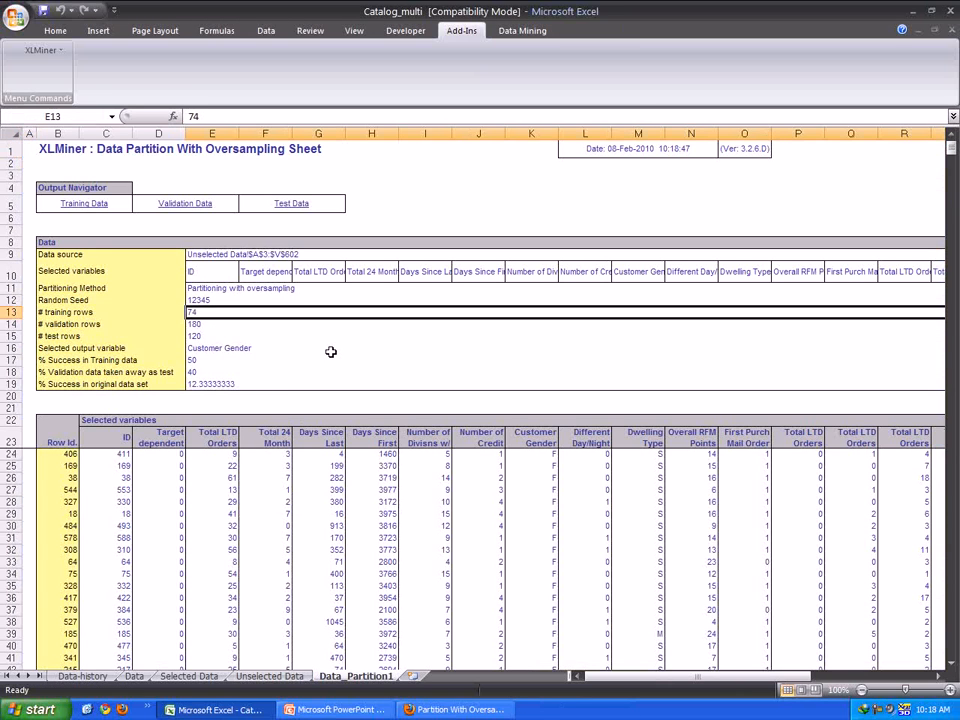
{"action": "left_click", "coordinate": [238, 325]}
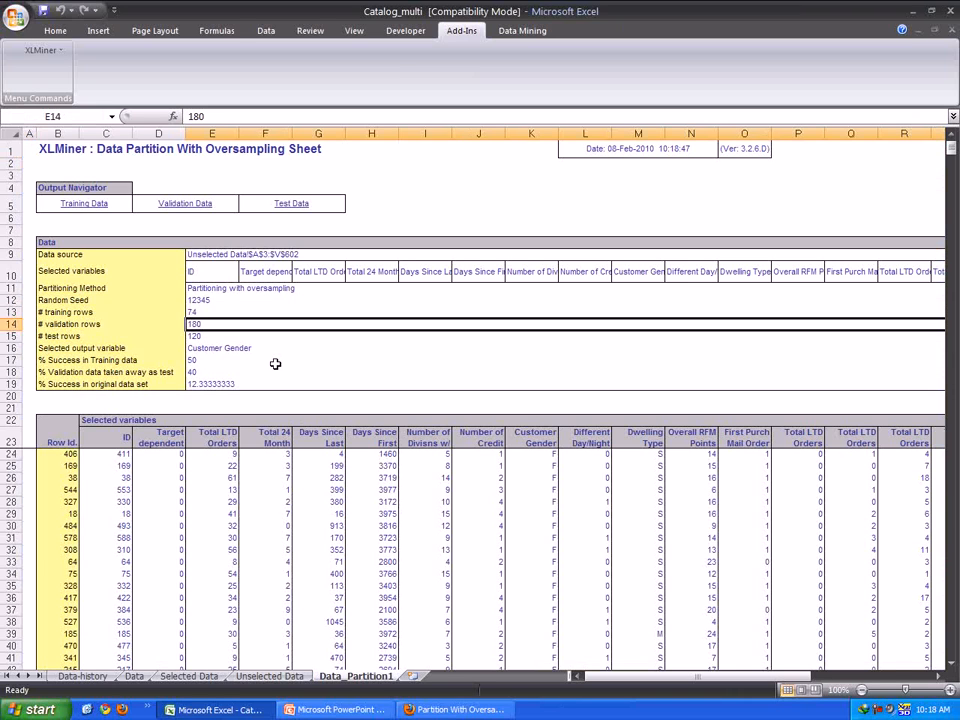
{"action": "left_click", "coordinate": [212, 337]}
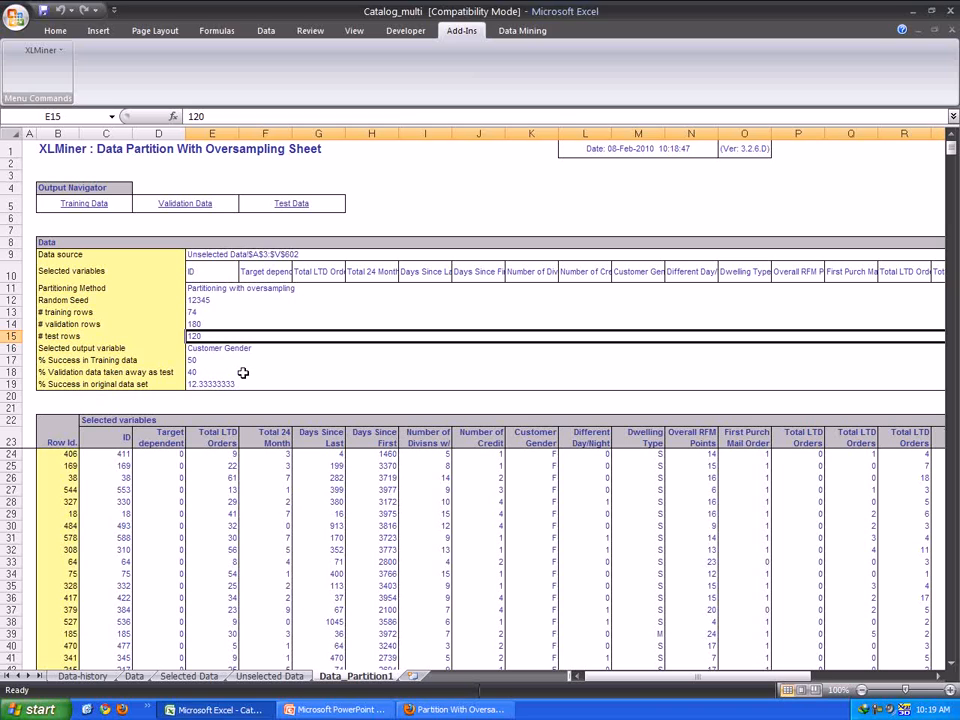
{"action": "left_click", "coordinate": [198, 361]}
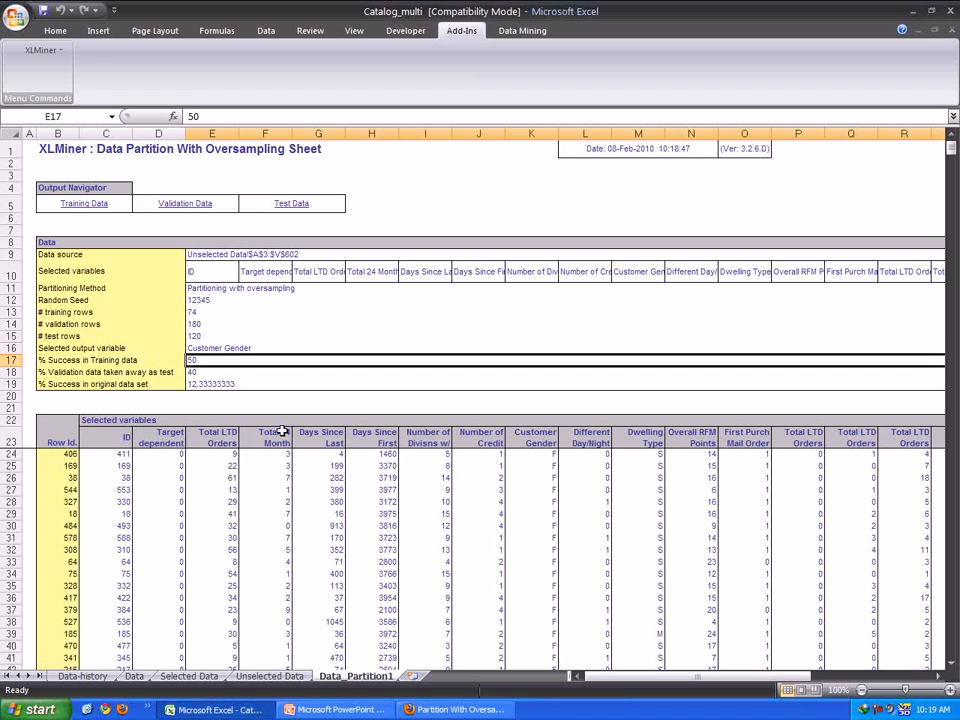
- Look through the partition's training data, check the success percentage in the original data set and jump to the validation data
{"action": "left_click", "coordinate": [80, 204]}
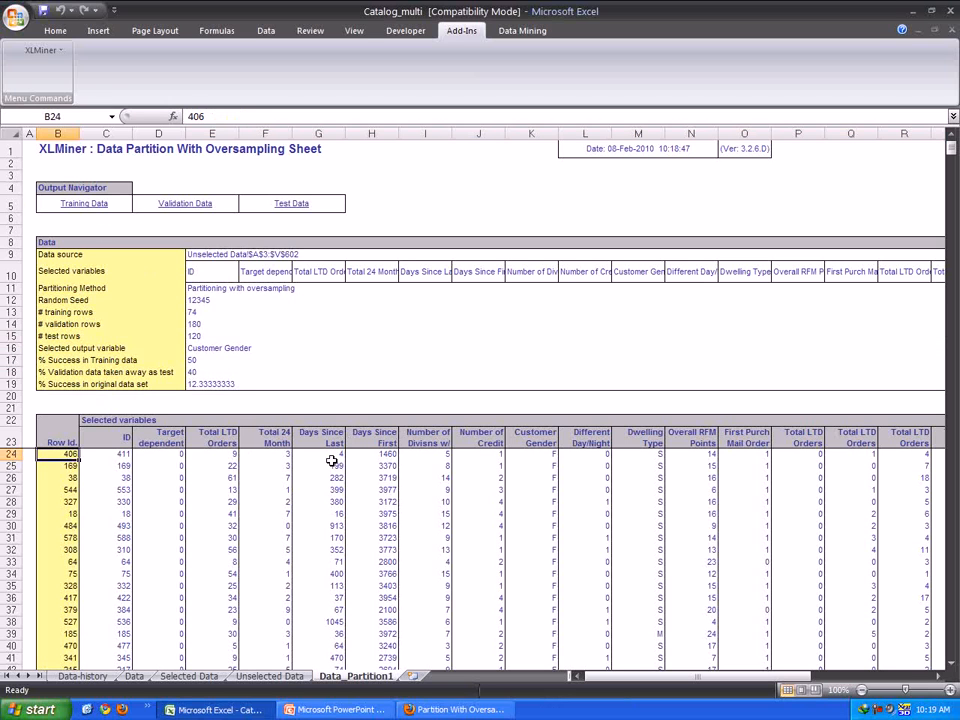
{"action": "scroll", "coordinate": [332, 460], "scroll_direction": "down", "scroll_amount": 16}
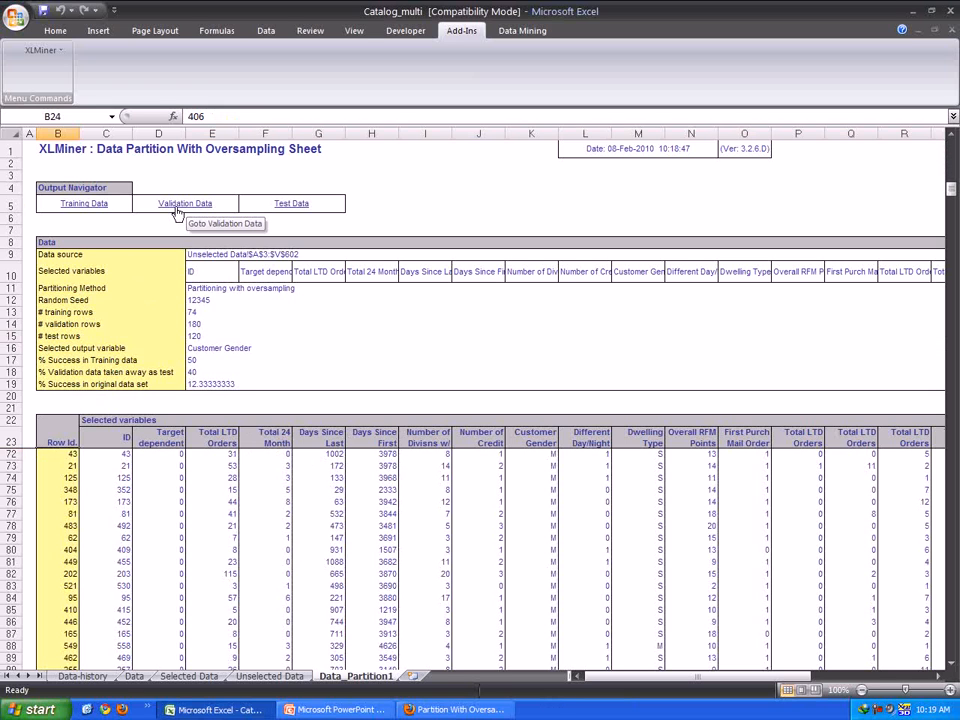
{"action": "left_click", "coordinate": [198, 386]}
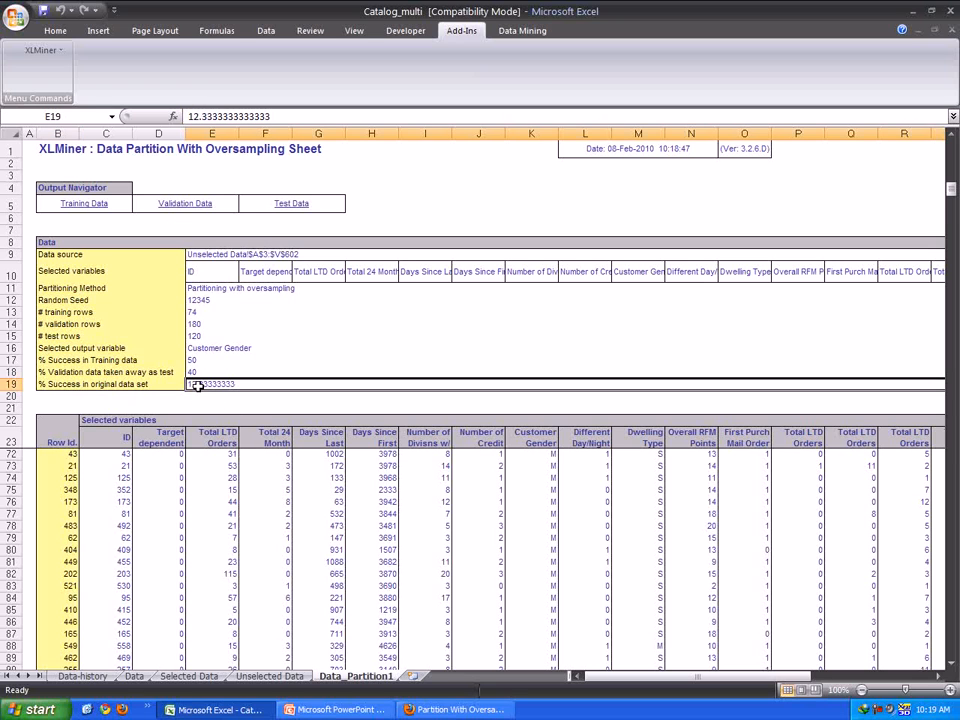
{"action": "left_click", "coordinate": [185, 206]}
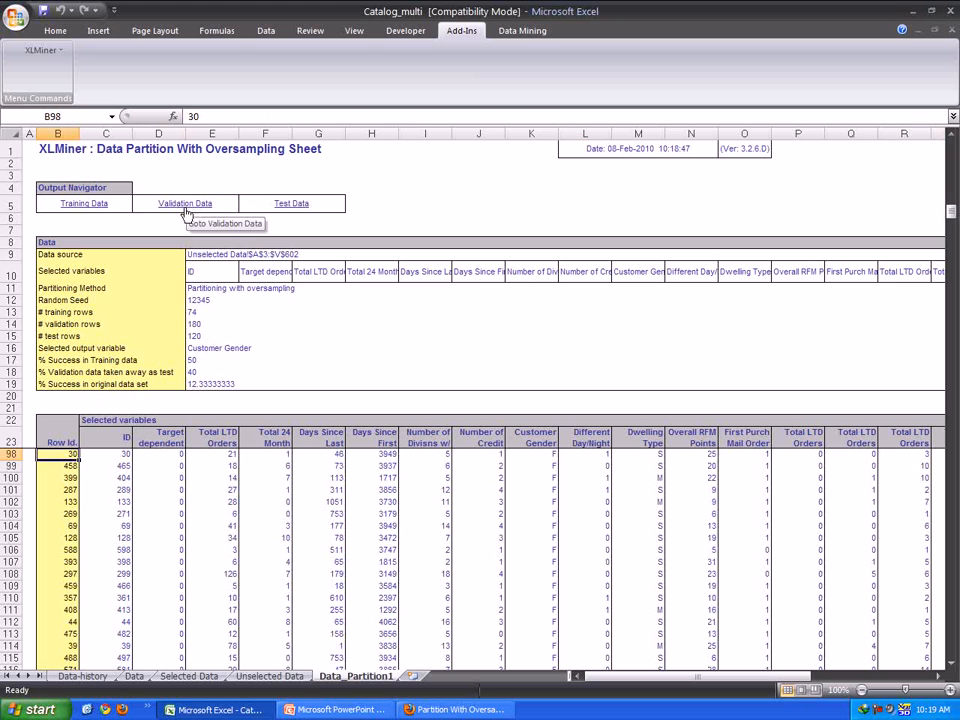